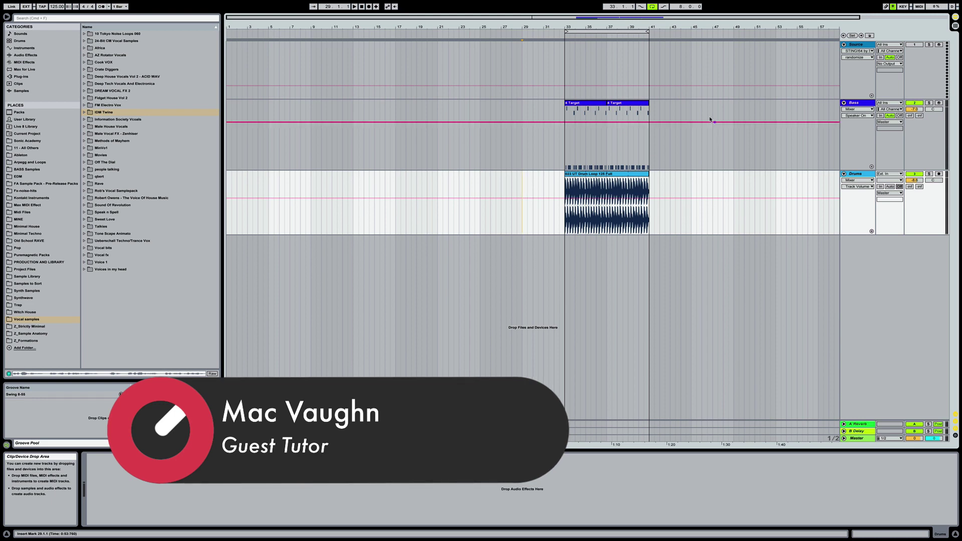
# - Add a Simpler instrument on a new MIDI track below Drums, and unfold and heighten that track
pyautogui.moveTo(680, 27); pyautogui.dragTo(681, 48)
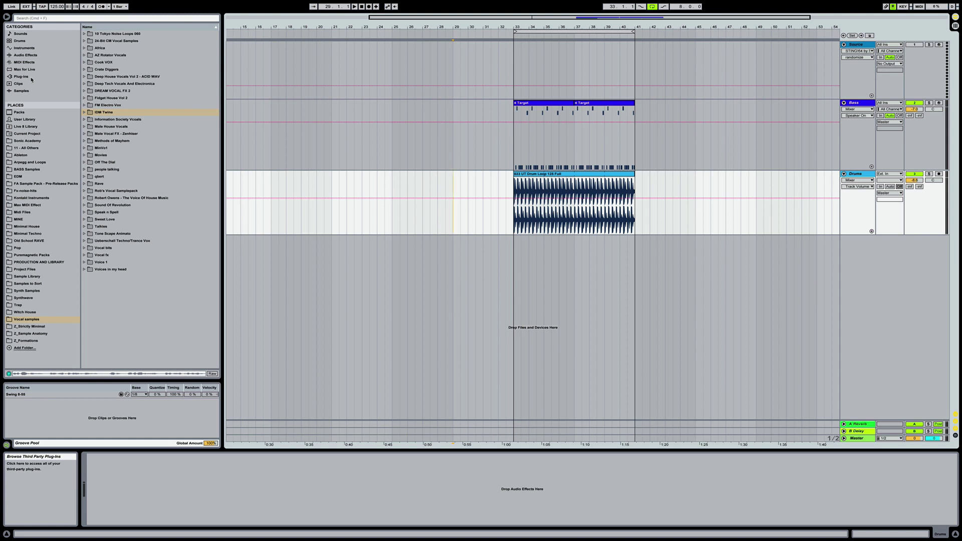
pyautogui.click(35, 49)
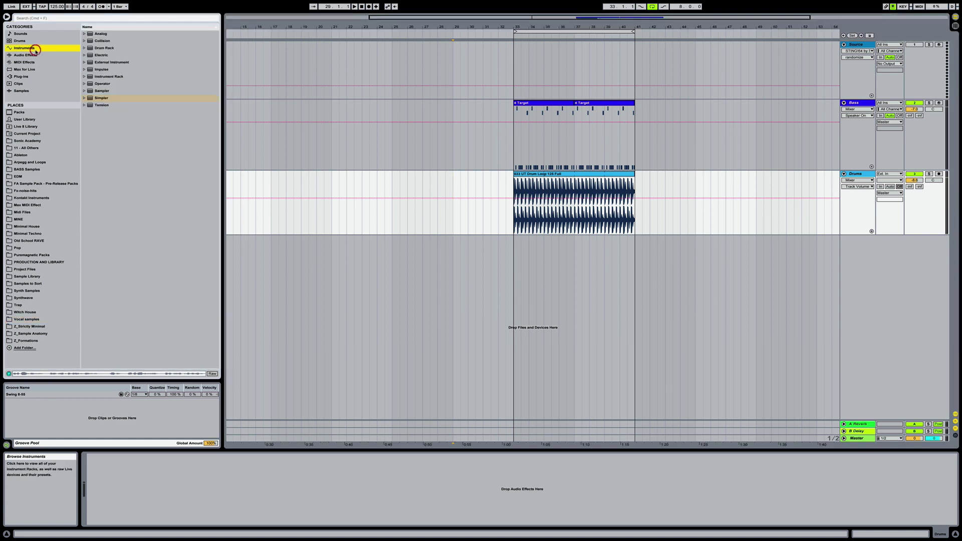
pyautogui.moveTo(101, 99); pyautogui.dragTo(575, 323)
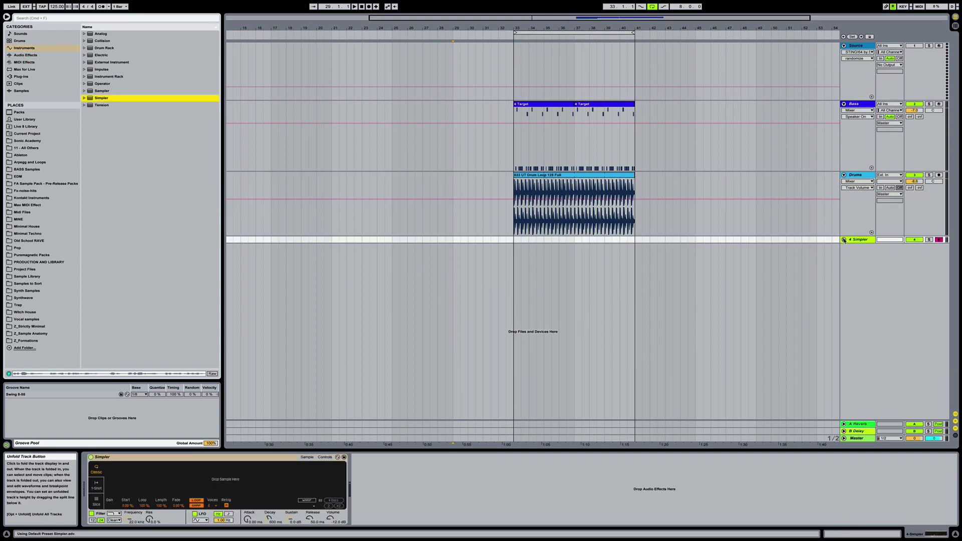
pyautogui.click(844, 240)
pyautogui.moveTo(866, 270); pyautogui.dragTo(866, 295)
pyautogui.moveTo(654, 29); pyautogui.dragTo(654, 311)
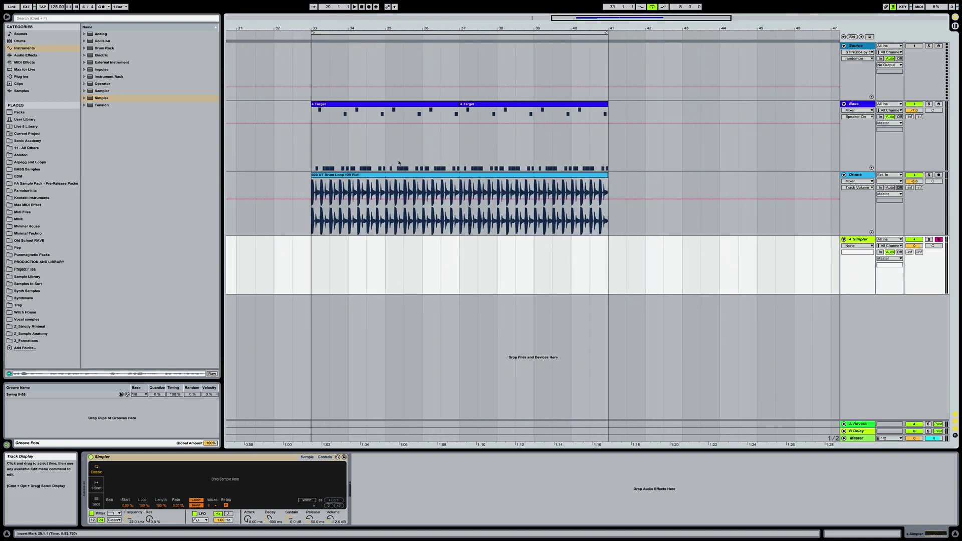
pyautogui.hscroll(-3, 580, 89)
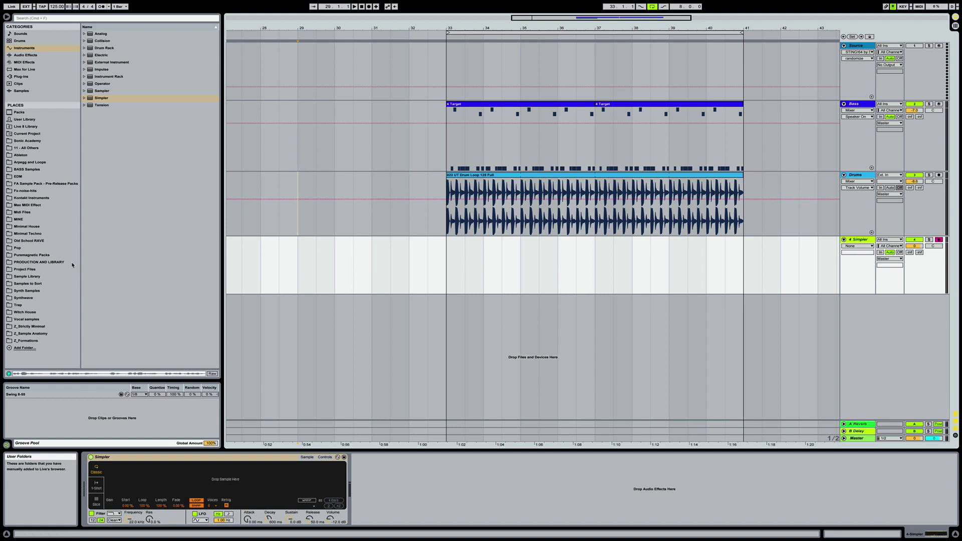
# - Open the Vocal samples place and look through the contents of the Male House Vocals folder
pyautogui.click(30, 320)
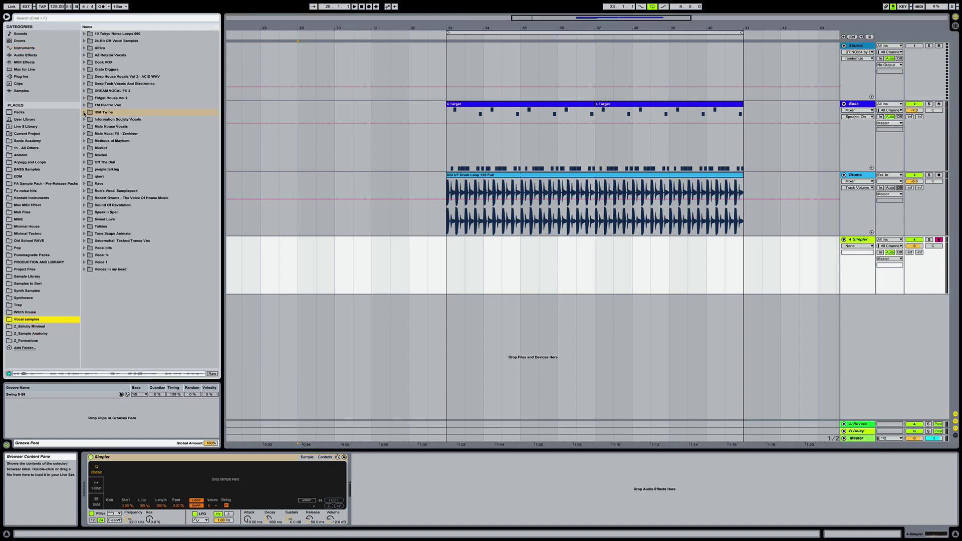
pyautogui.click(85, 112)
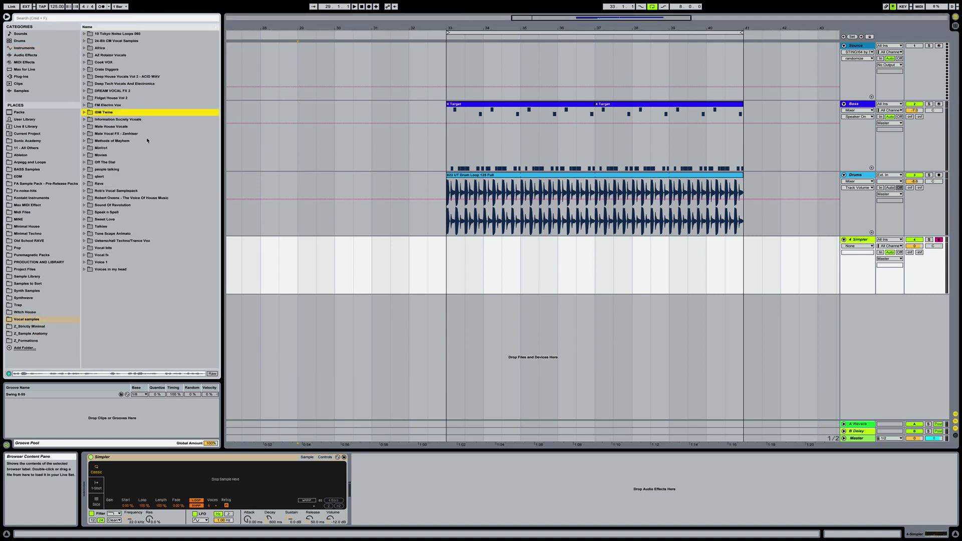
pyautogui.click(150, 133)
pyautogui.press('Up')
pyautogui.press('Right')
pyautogui.press('Down')
pyautogui.press('Down')
pyautogui.press('Right')
pyautogui.press('Left')
pyautogui.press('Left')
pyautogui.press('Left')
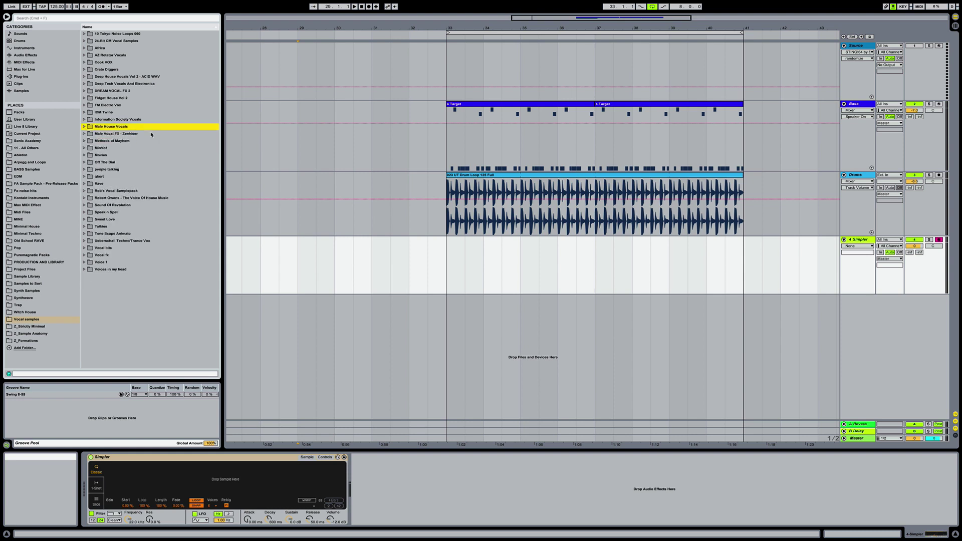
# - Open the MVFX - Phrases subfolder inside the Male Vocal FX - Zenhiser folder
pyautogui.press('Down')
pyautogui.press('Right')
pyautogui.press('Down')
pyautogui.press('Down')
pyautogui.press('Right')
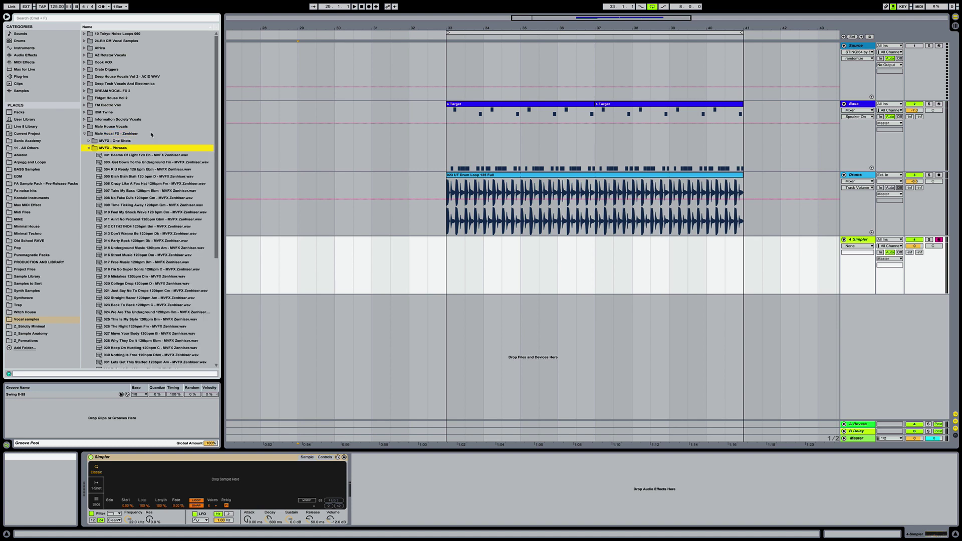
pyautogui.scroll(-3, 151, 134)
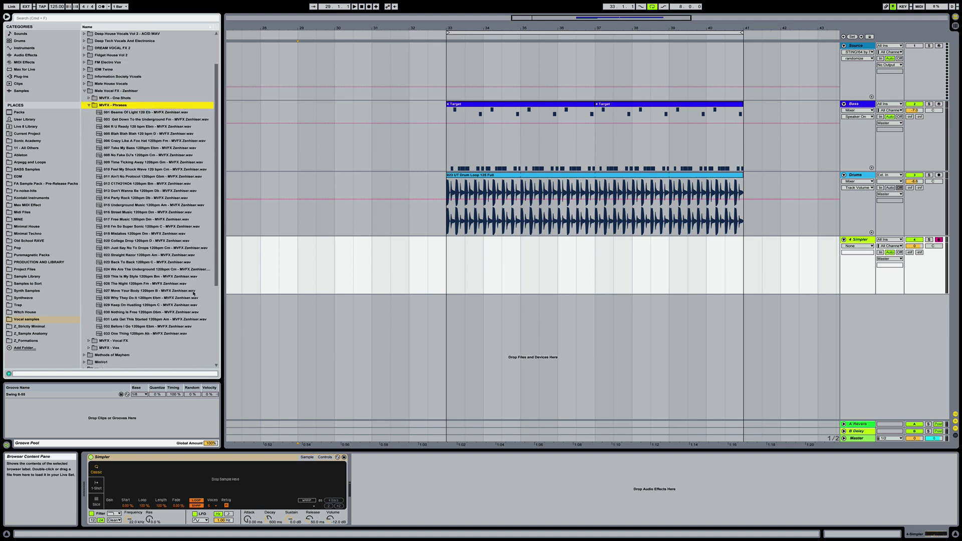
# - Audition a few vocal phrases and load 028 Why They Do It 120bpm Ebm into Simpler
pyautogui.click(148, 270)
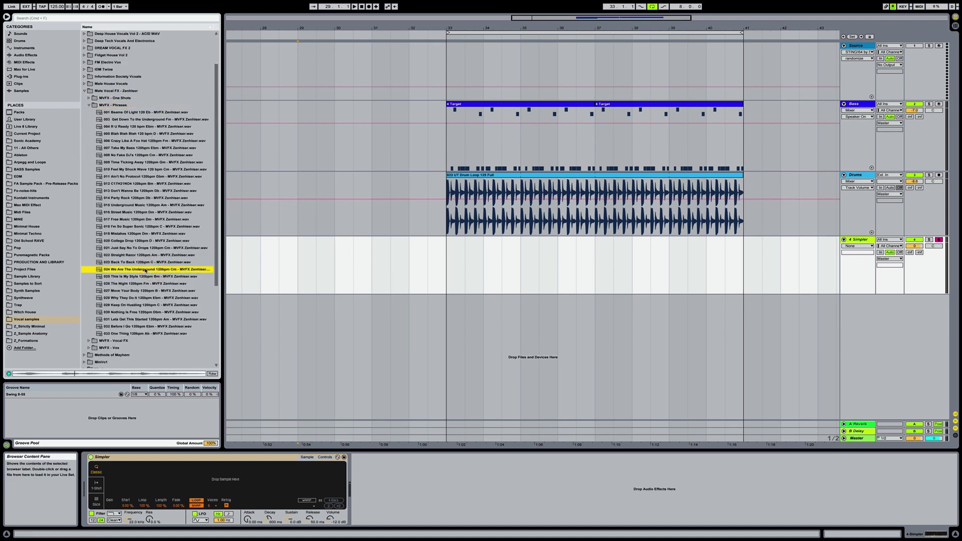
pyautogui.click(138, 293)
pyautogui.click(145, 299)
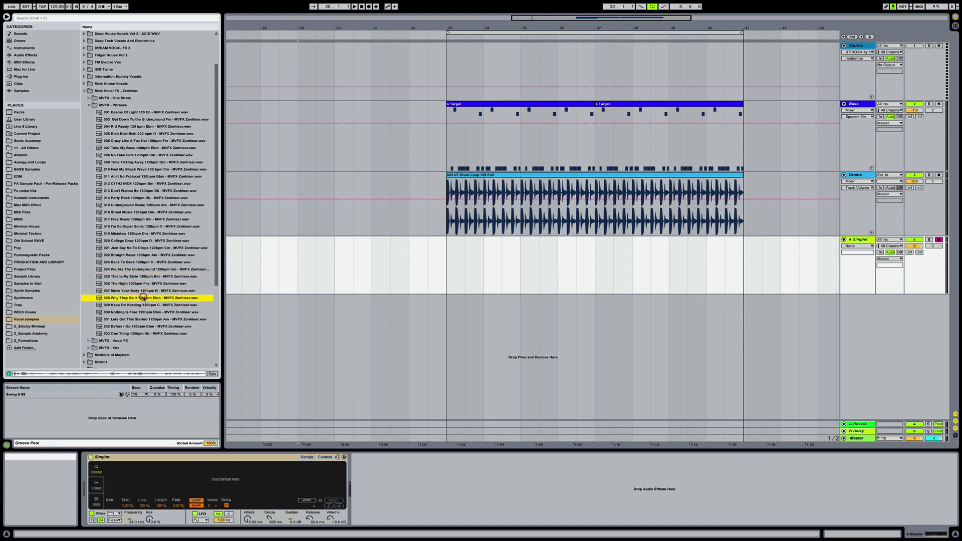
pyautogui.moveTo(141, 299); pyautogui.dragTo(195, 472)
# - Insert an empty eight-bar MIDI clip at bars 33 to 41 on the Simpler track and open its note editor
pyautogui.moveTo(447, 270); pyautogui.dragTo(746, 254)
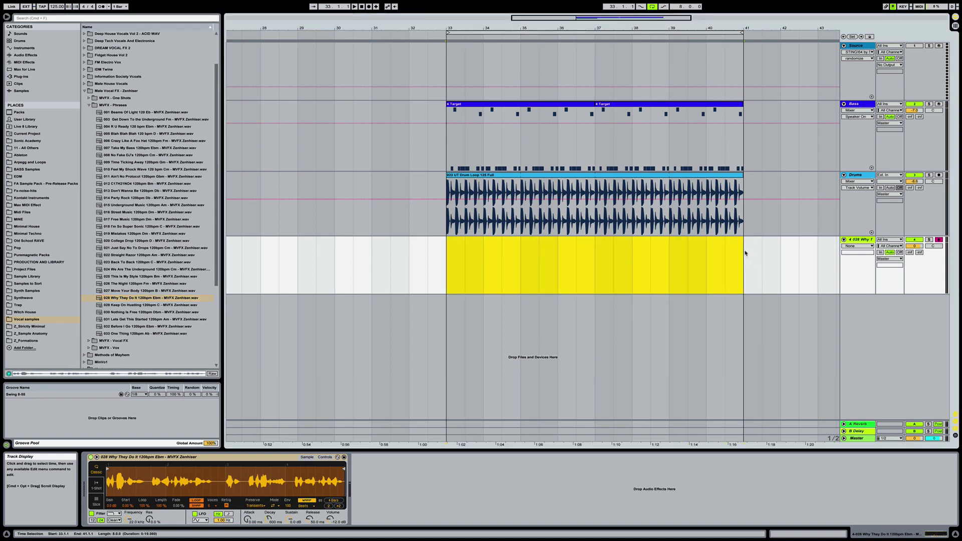
pyautogui.press('super+shift+m')
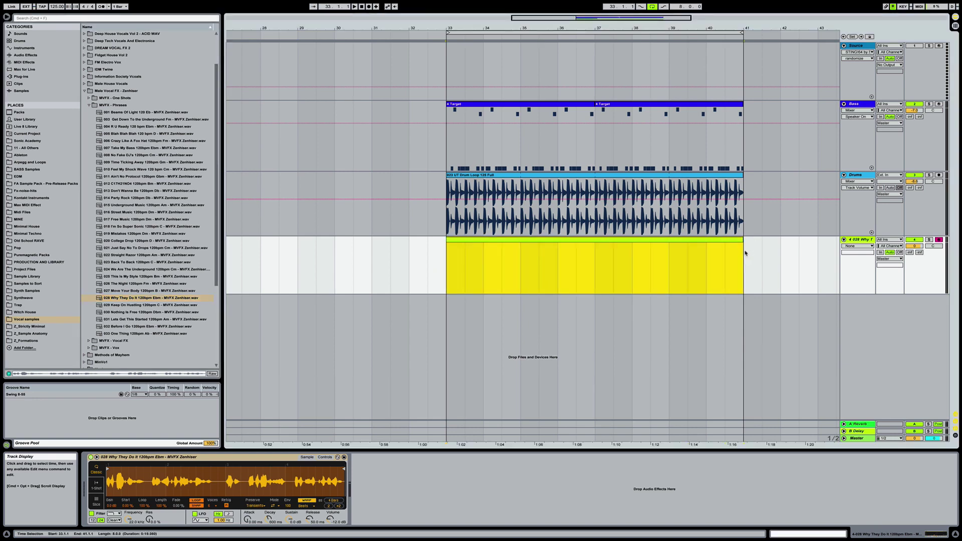
pyautogui.doubleClick(712, 242)
pyautogui.press('super+2')
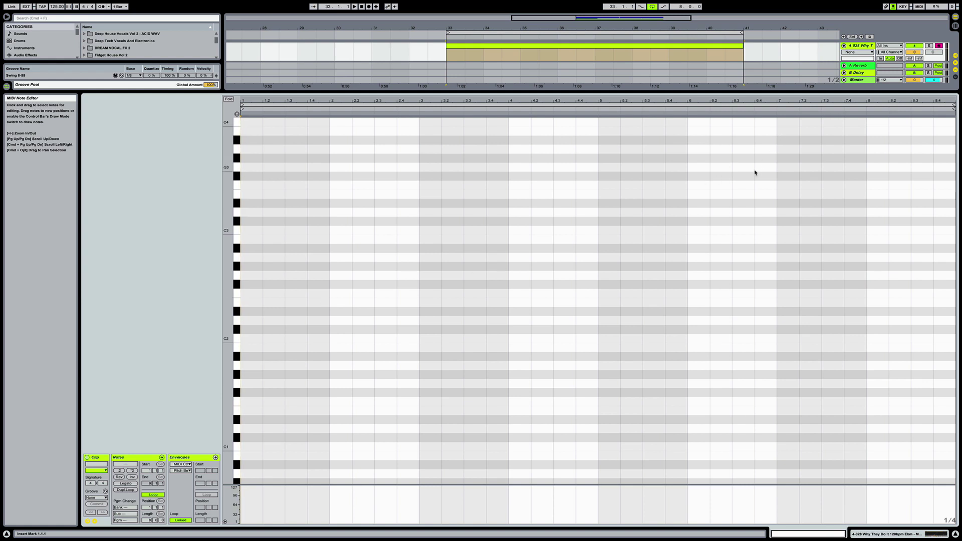
# - Shrink the note editor and switch back to the Simpler device view
pyautogui.moveTo(708, 93); pyautogui.dragTo(702, 336)
pyautogui.doubleClick(699, 240)
pyautogui.press('a')
pyautogui.hotkey('shift', 'Tab')
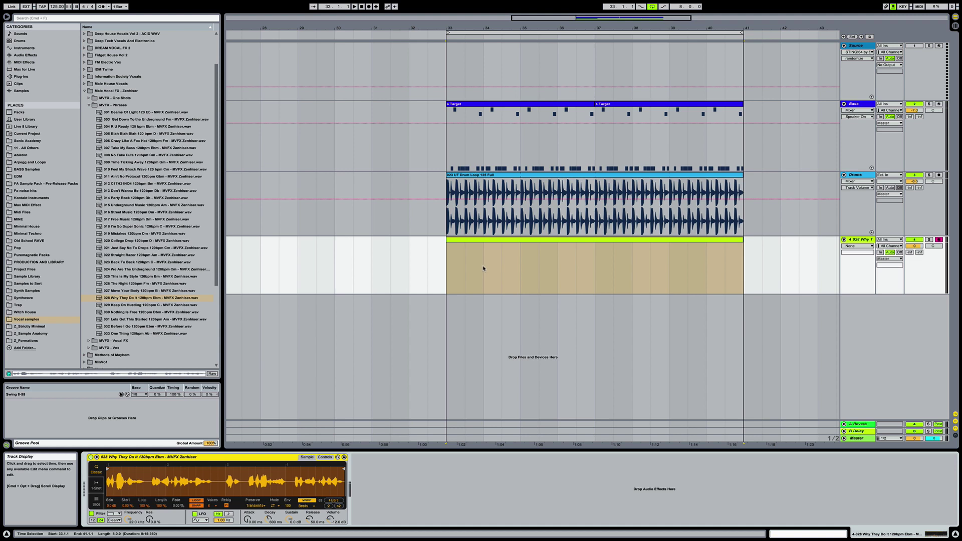
# - Reopen the clip in an enlarged note editor and fill all eight bars with consecutive half-bar C3 notes on a 1/2 grid
pyautogui.doubleClick(471, 241)
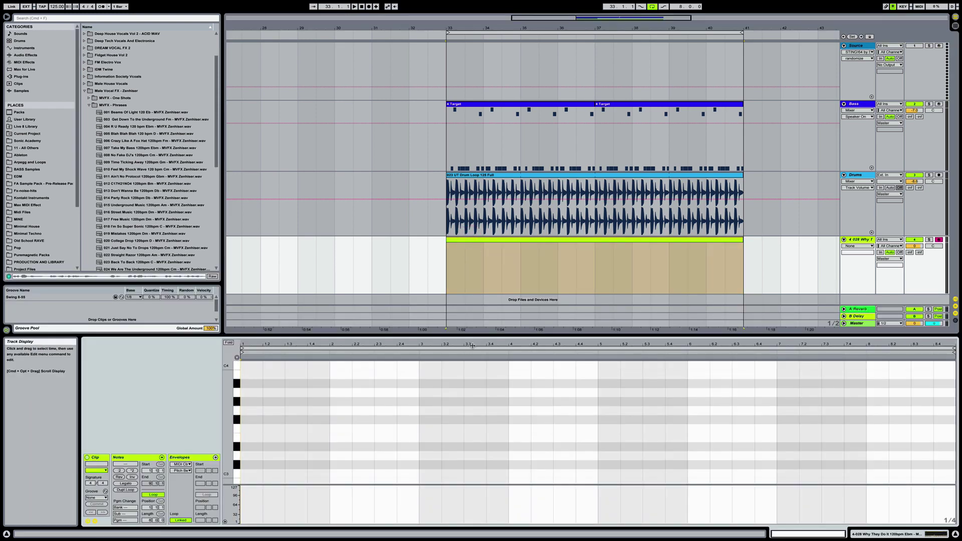
pyautogui.moveTo(472, 335); pyautogui.dragTo(486, 152)
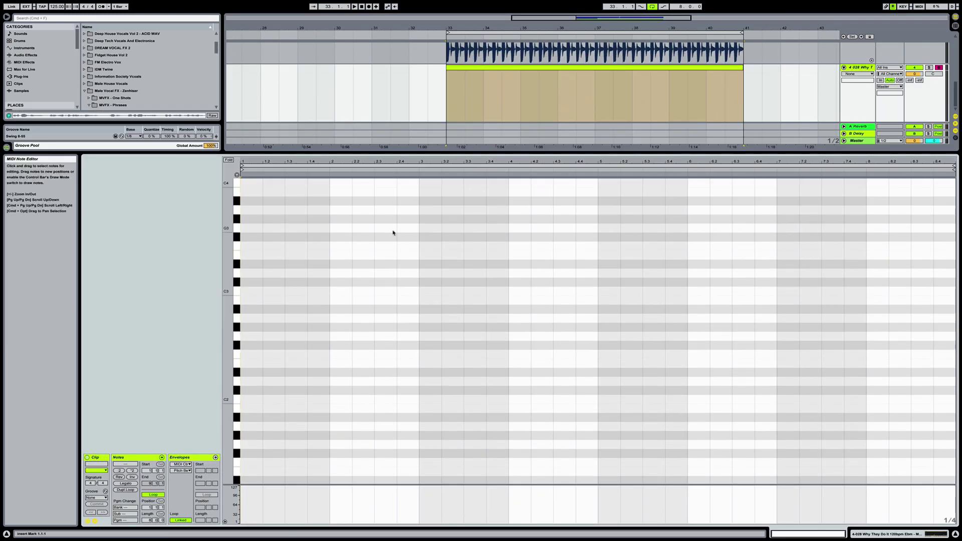
pyautogui.press('super+2')
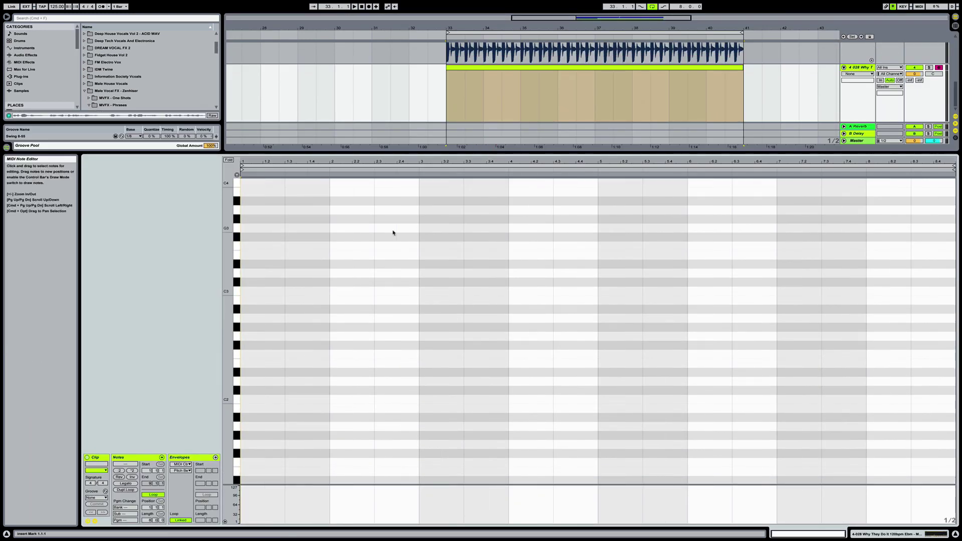
pyautogui.doubleClick(260, 293)
pyautogui.moveTo(268, 262); pyautogui.dragTo(346, 358)
pyautogui.press('super+d')
pyautogui.press('super+d')
pyautogui.press('super+d')
pyautogui.press('super+d')
pyautogui.press('super+d')
pyautogui.press('super+d')
pyautogui.press('super+d')
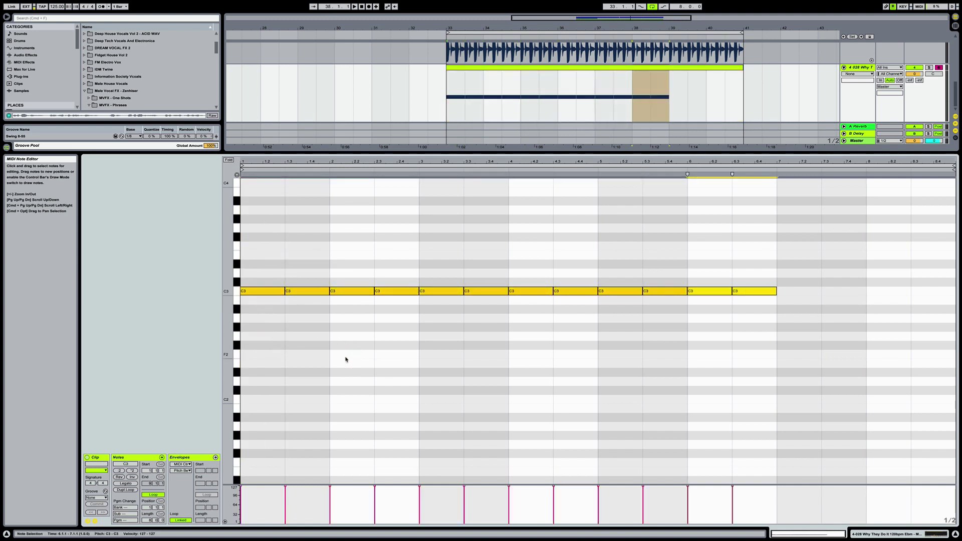
pyautogui.press('super+d')
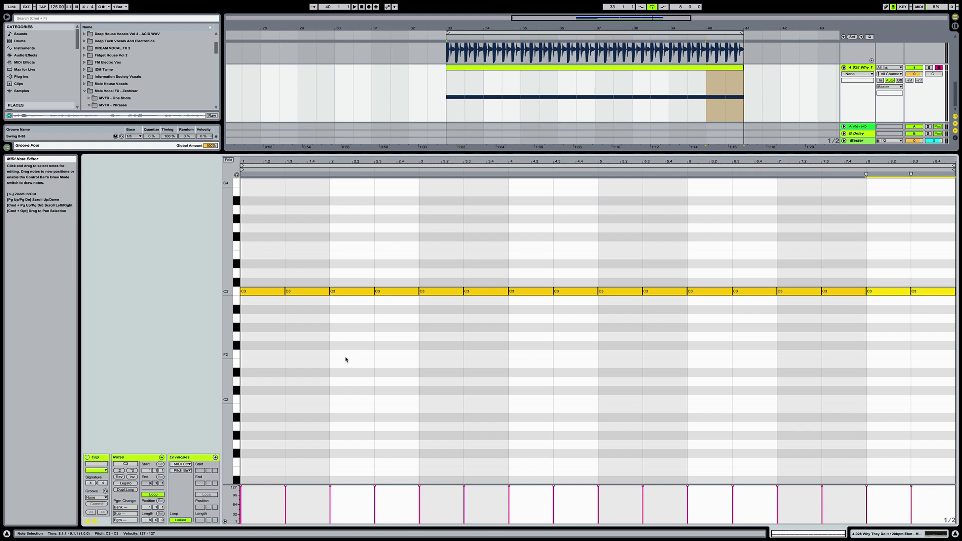
# - Transpose all the C3 notes down to A#2, comparing against A2 during playback
pyautogui.click(236, 291)
pyautogui.press('Down')
pyautogui.press('Down')
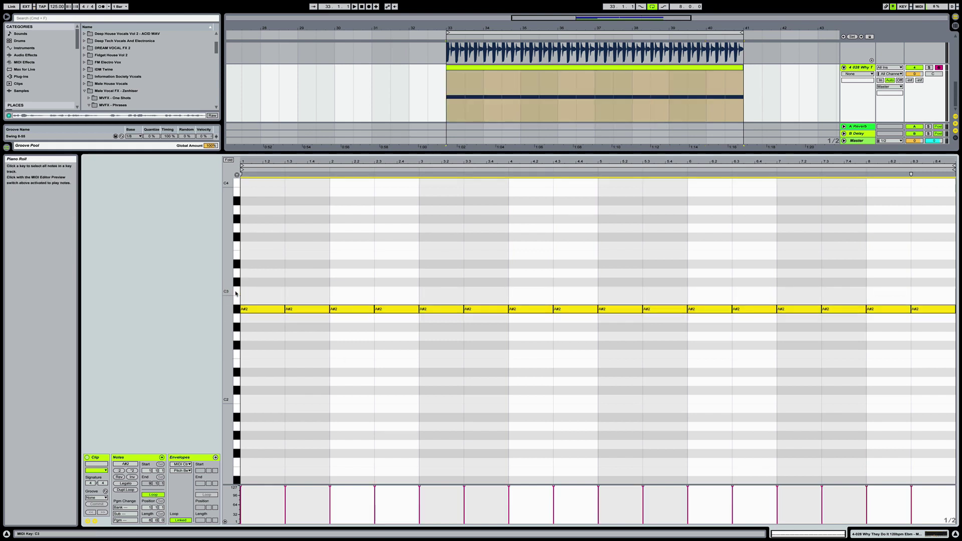
pyautogui.press('space')
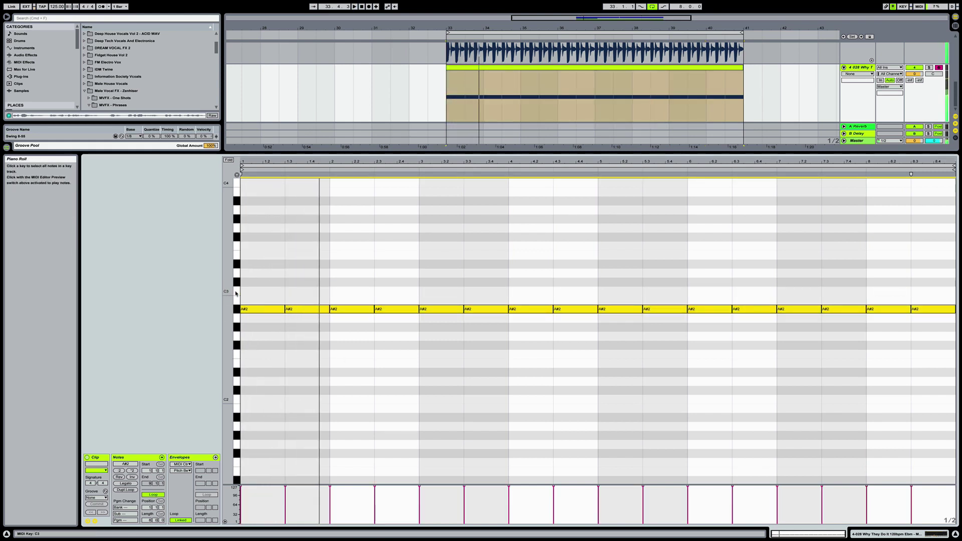
pyautogui.press('Down')
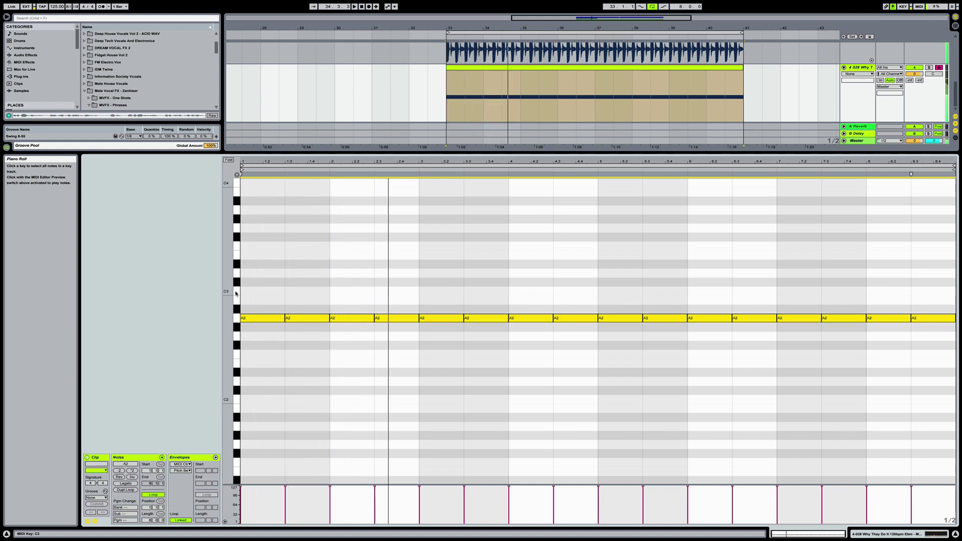
pyautogui.press('Up')
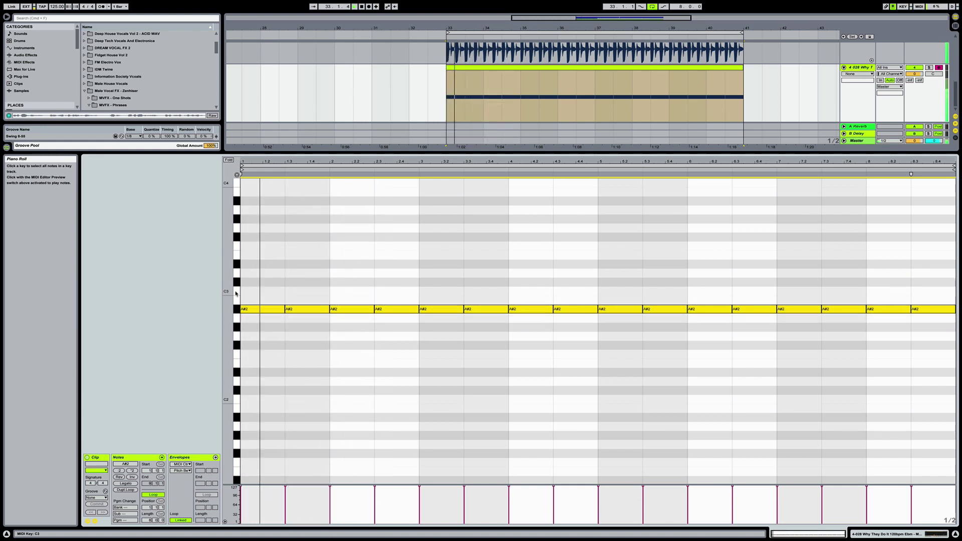
pyautogui.press('space')
# - Close the note editor, show the vocal track's Simpler, solo the track and play its clip briefly
pyautogui.press('super+alt+l')
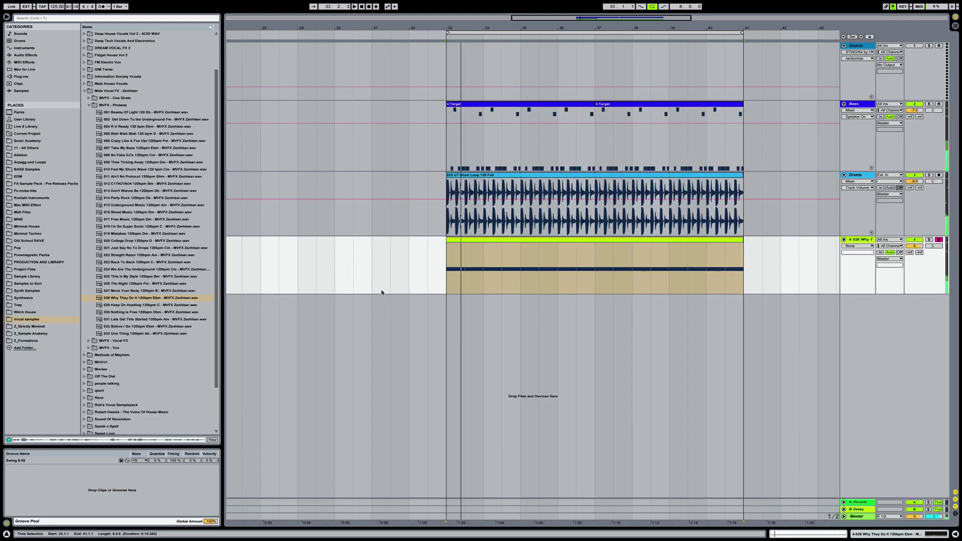
pyautogui.doubleClick(865, 240)
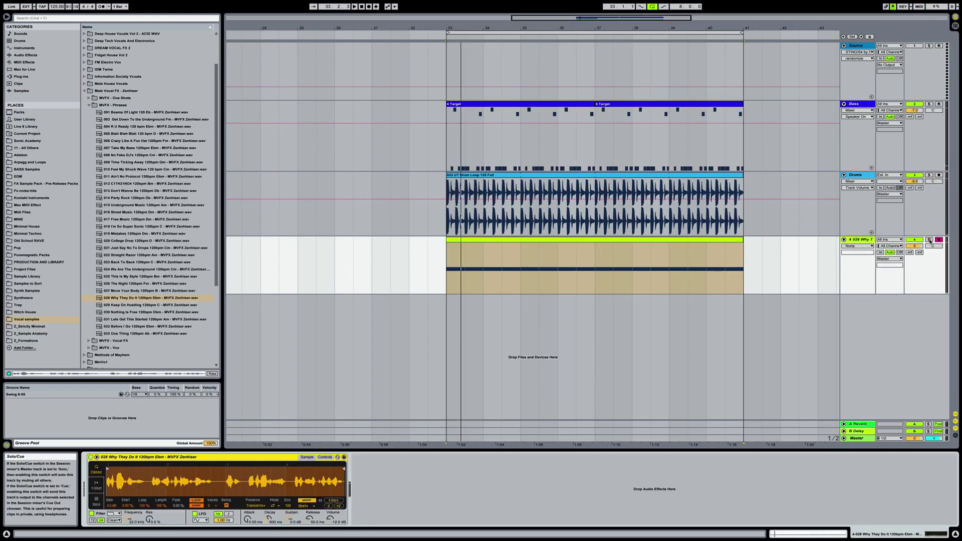
pyautogui.click(929, 240)
pyautogui.click(490, 240)
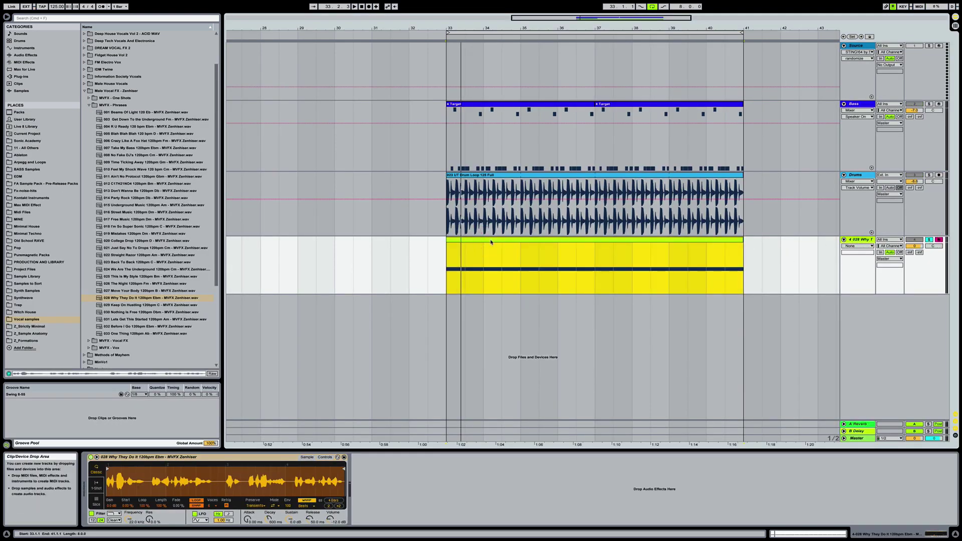
pyautogui.press('space')
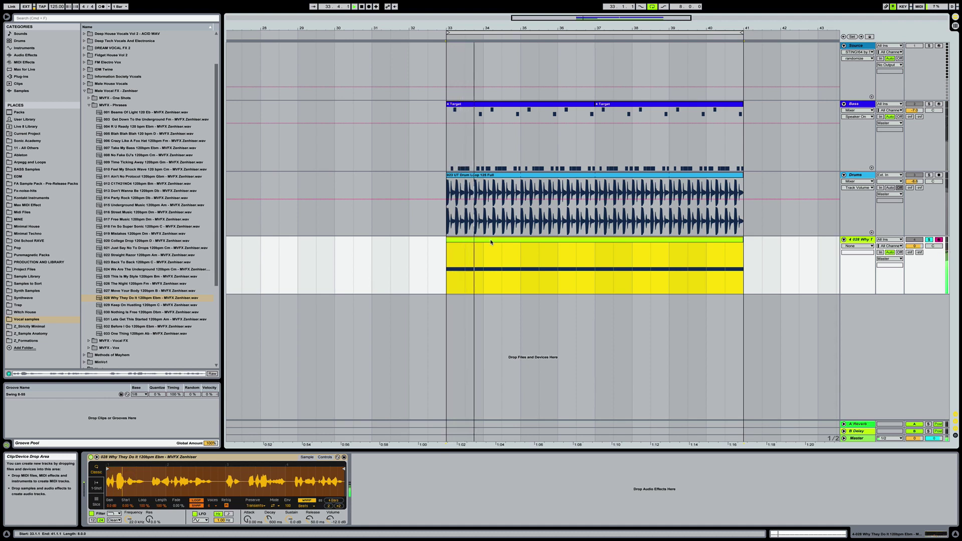
pyautogui.press('space')
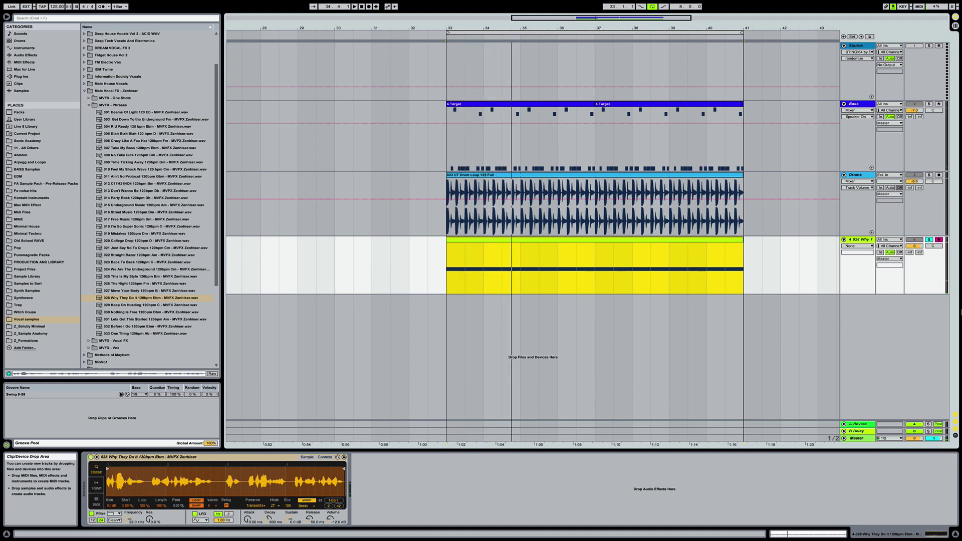
# - Heighten the vocal track and show the automation lane for Simpler's sample start (S Start)
pyautogui.moveTo(855, 295); pyautogui.dragTo(855, 327)
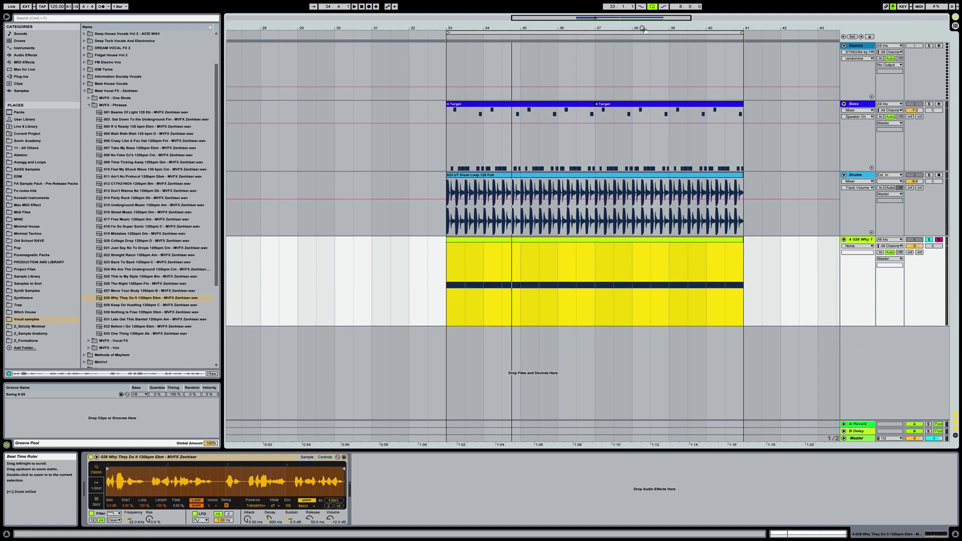
pyautogui.moveTo(642, 28)
pyautogui.mouseDown()
pyautogui.moveTo(642, 70)
pyautogui.moveTo(644, 40)
pyautogui.mouseUp()
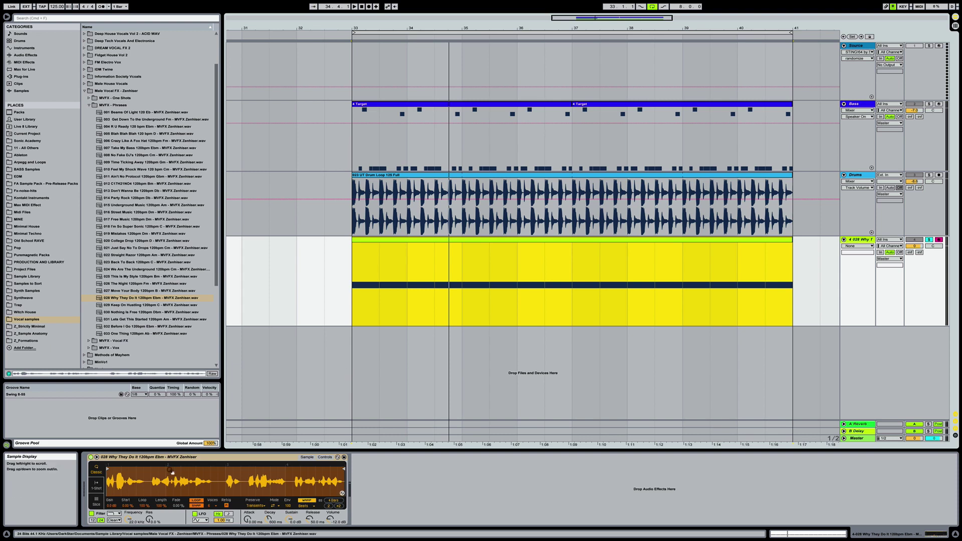
pyautogui.moveTo(127, 506)
pyautogui.mouseDown()
pyautogui.moveTo(126, 458)
pyautogui.moveTo(127, 506)
pyautogui.mouseUp()
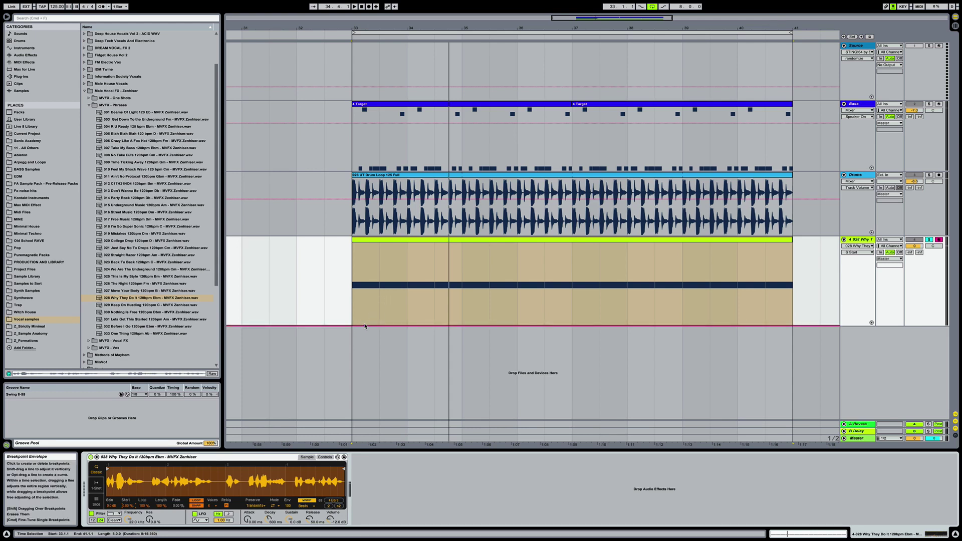
# - Draw a raised sample-start automation step over the second half of bar 33 on a 1/2 grid, and play from bar 33
pyautogui.press('b')
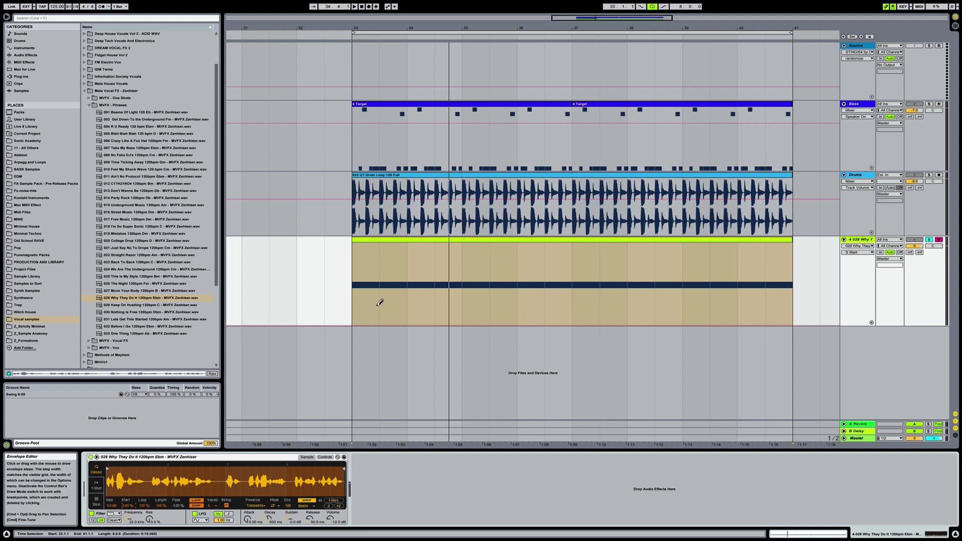
pyautogui.click(372, 277)
pyautogui.press('super+1')
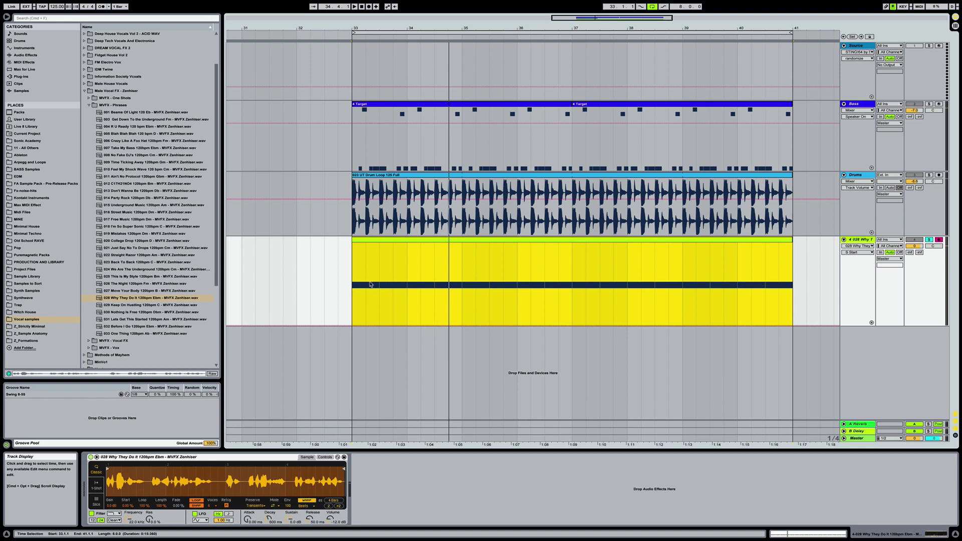
pyautogui.press('super+2')
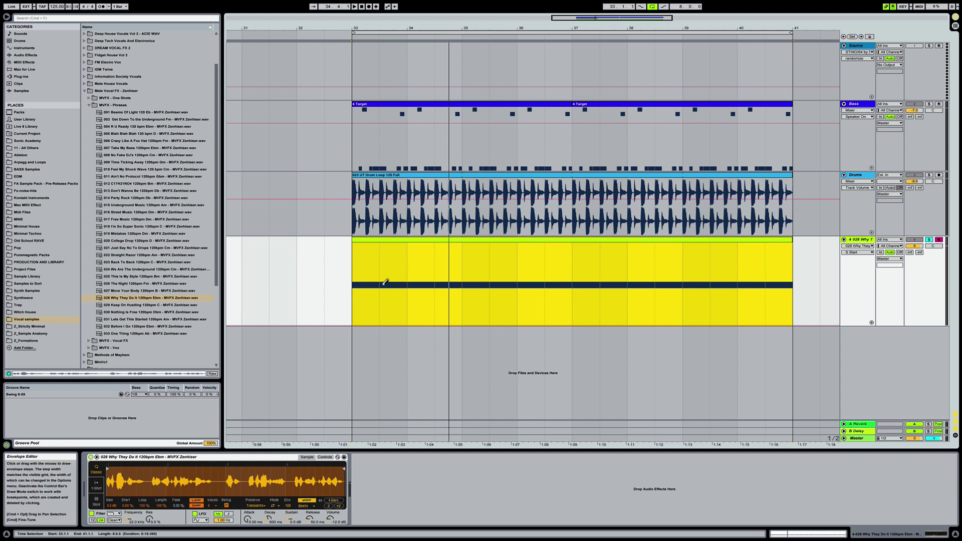
pyautogui.press('b')
pyautogui.click(352, 303)
pyautogui.press('b')
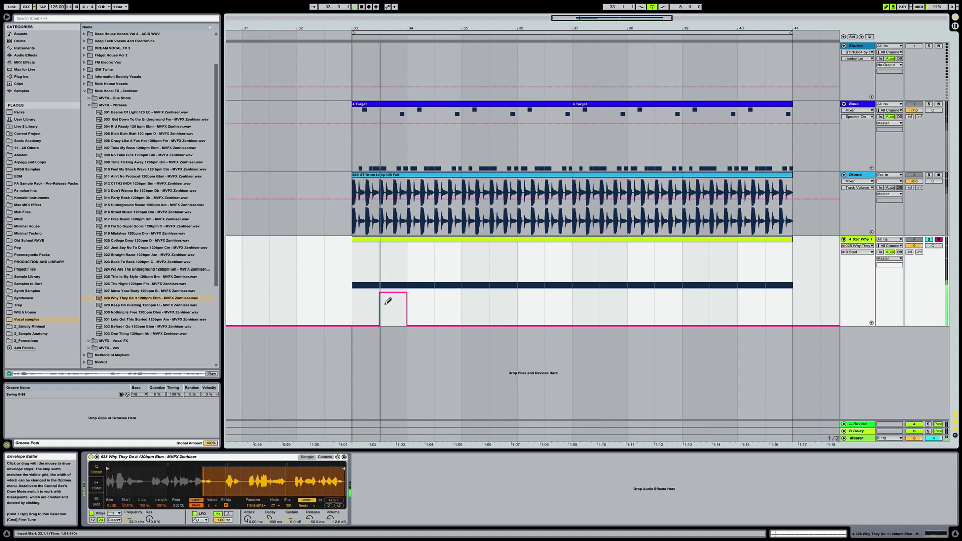
# - Raise the bar 33 sample-start step, draw a matching one over bar 34's second half and a lower one over its first half
pyautogui.click(396, 299)
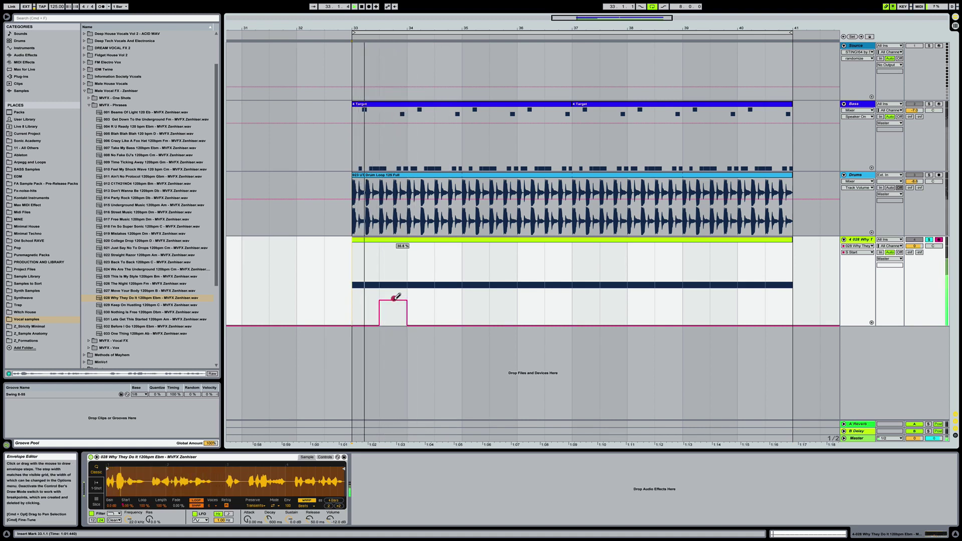
pyautogui.moveTo(396, 287); pyautogui.dragTo(399, 269)
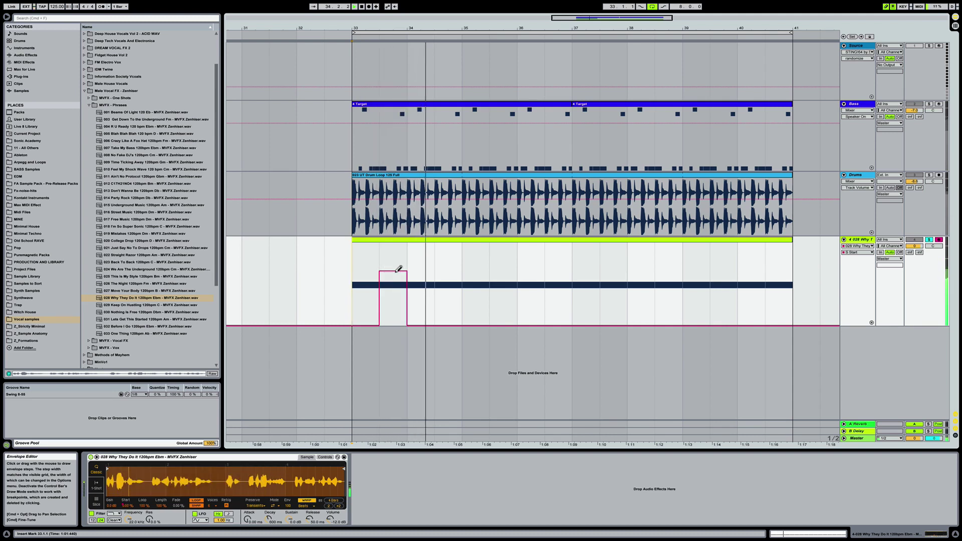
pyautogui.moveTo(398, 269); pyautogui.dragTo(397, 273)
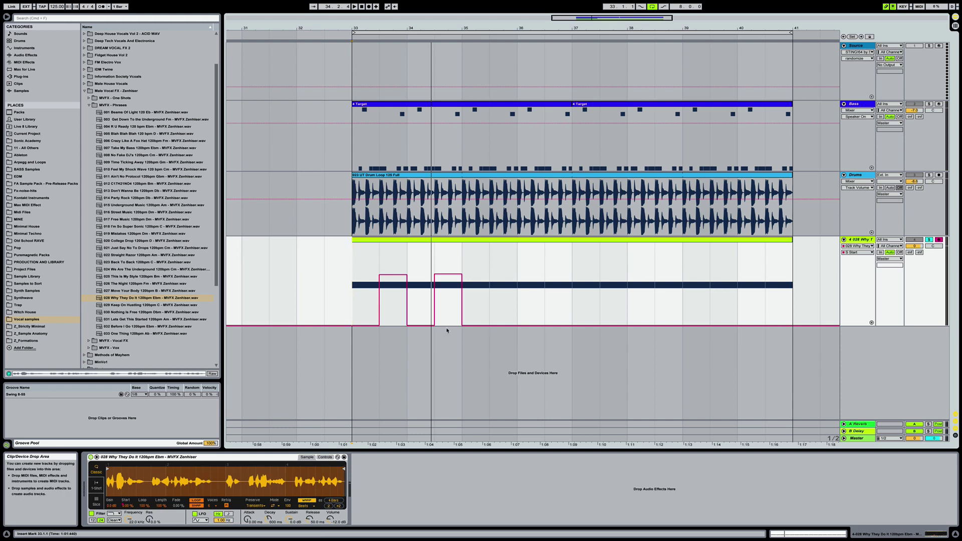
pyautogui.press('space')
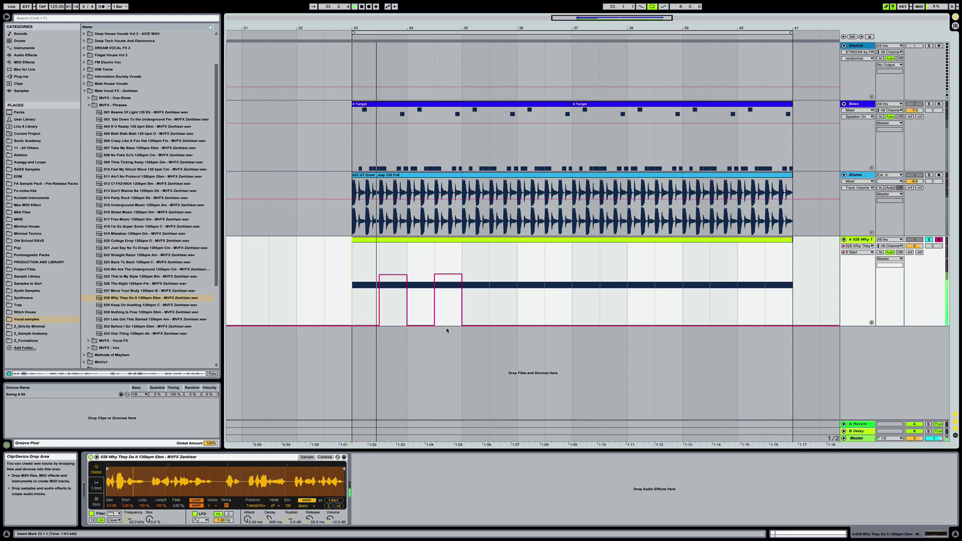
pyautogui.click(481, 302)
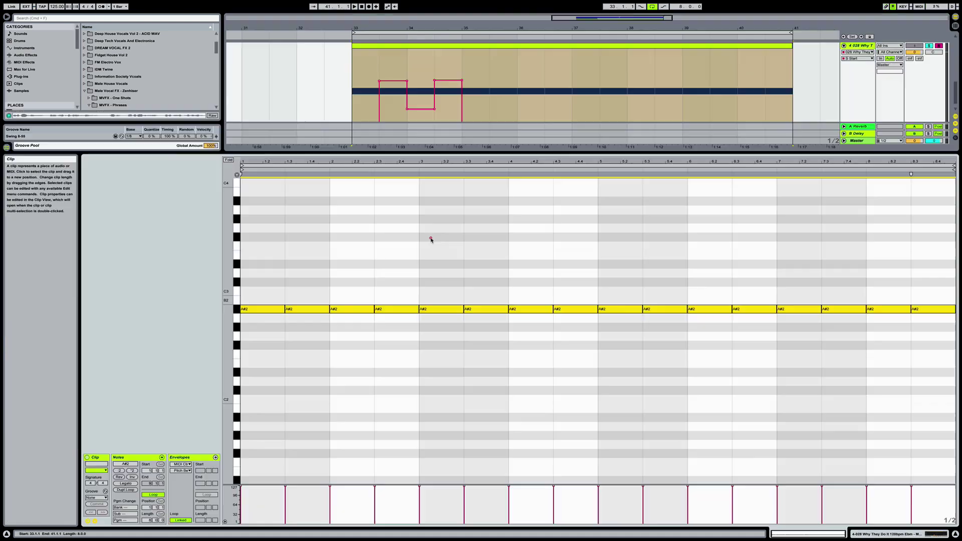
# - Open the vocal clip's notes and shorten all A#2 notes together, leaving only a tiny gap between them
pyautogui.click(430, 236)
pyautogui.click(237, 310)
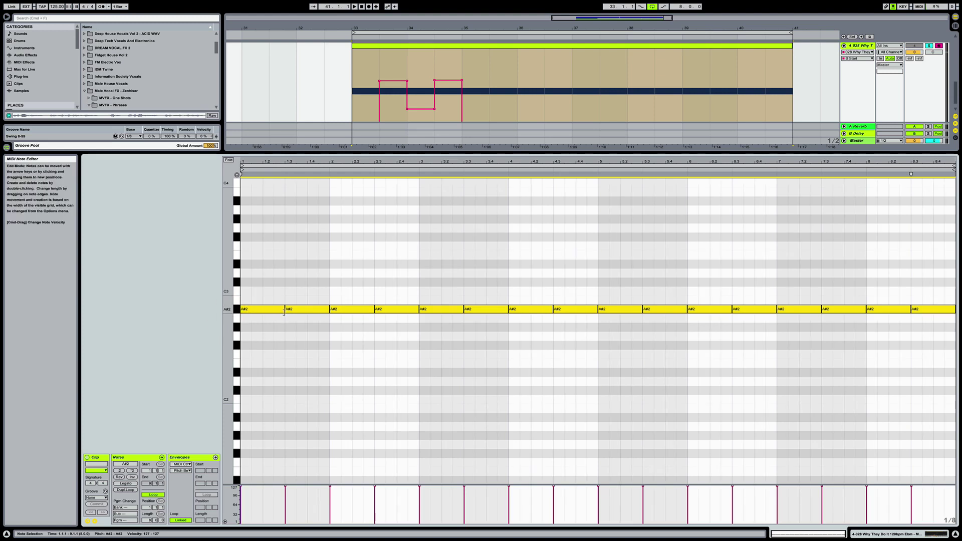
pyautogui.moveTo(284, 312); pyautogui.dragTo(277, 312)
pyautogui.press('space')
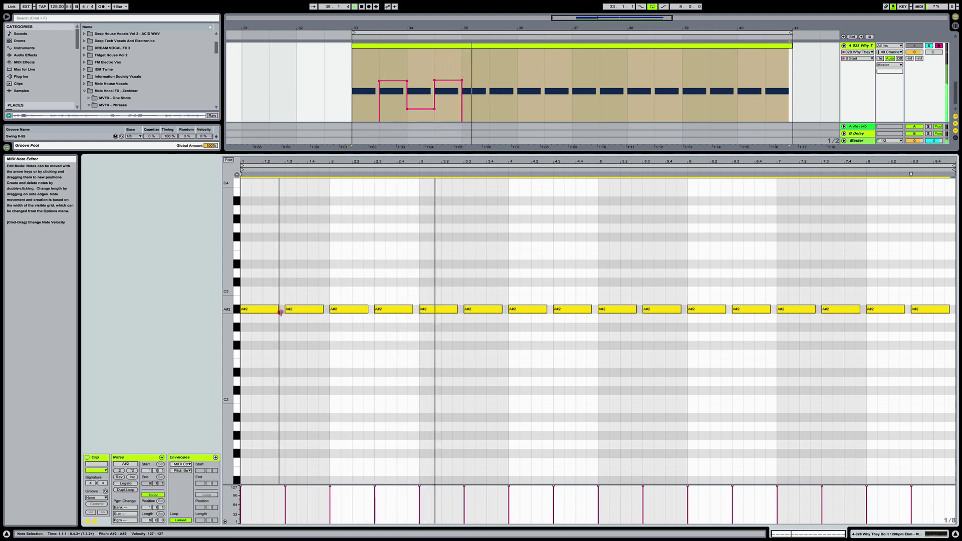
pyautogui.moveTo(278, 312); pyautogui.dragTo(283, 312)
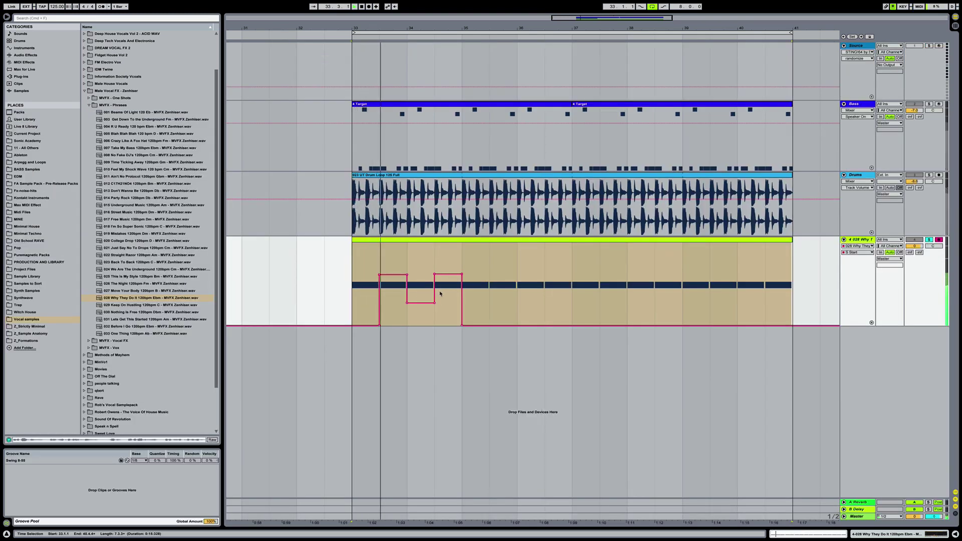
# - Try different sample-start levels in bar 34 during playback, very high in its second half and near zero in its first half
pyautogui.press('b')
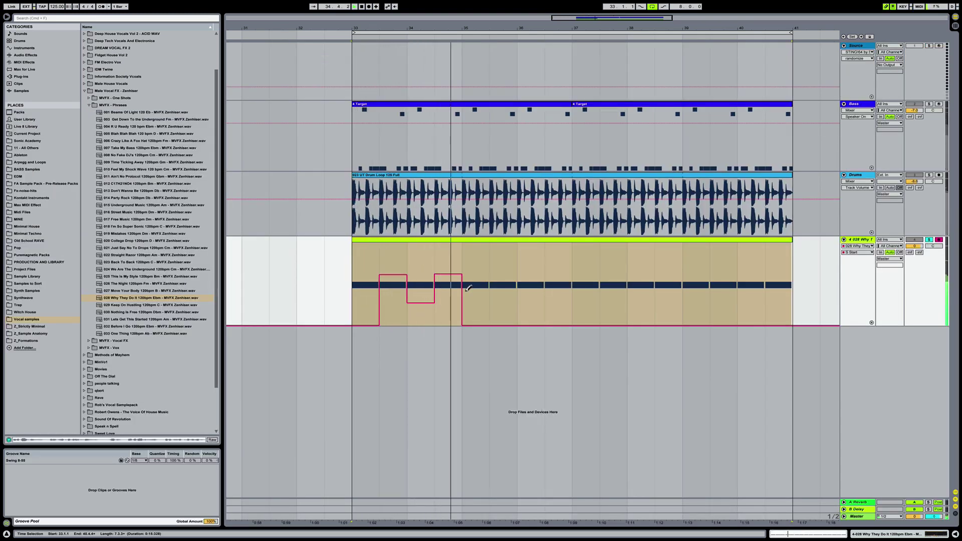
pyautogui.click(446, 289)
pyautogui.press('space')
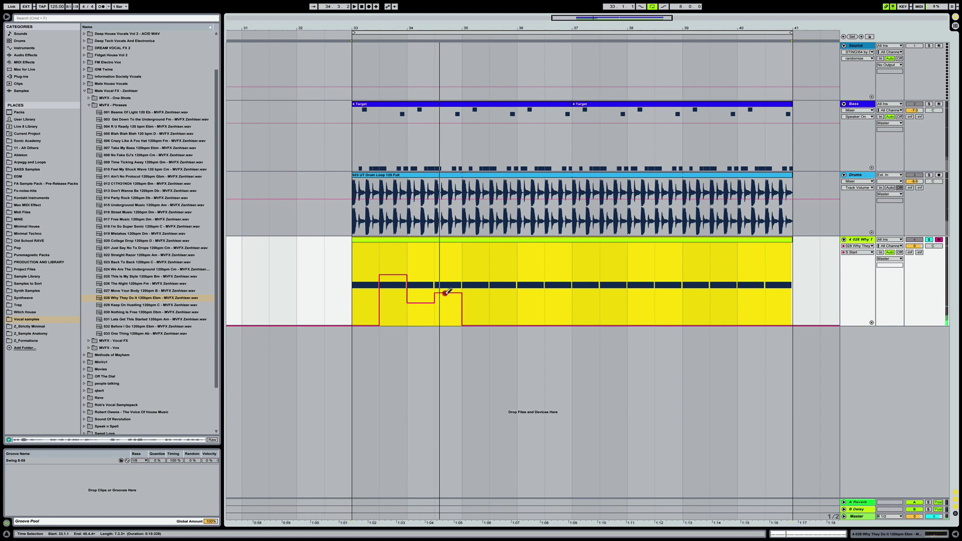
pyautogui.moveTo(447, 309); pyautogui.dragTo(446, 310)
pyautogui.press('space')
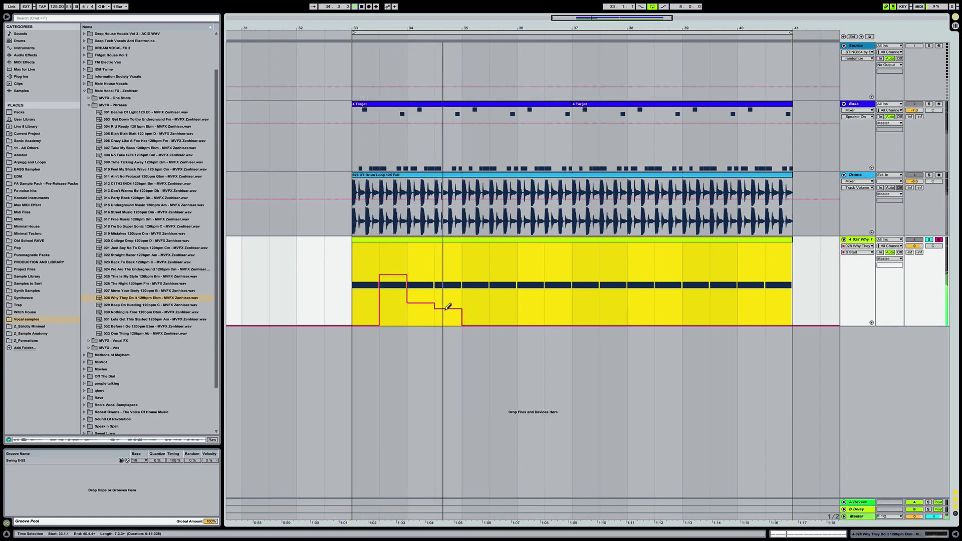
pyautogui.moveTo(448, 307); pyautogui.dragTo(445, 311)
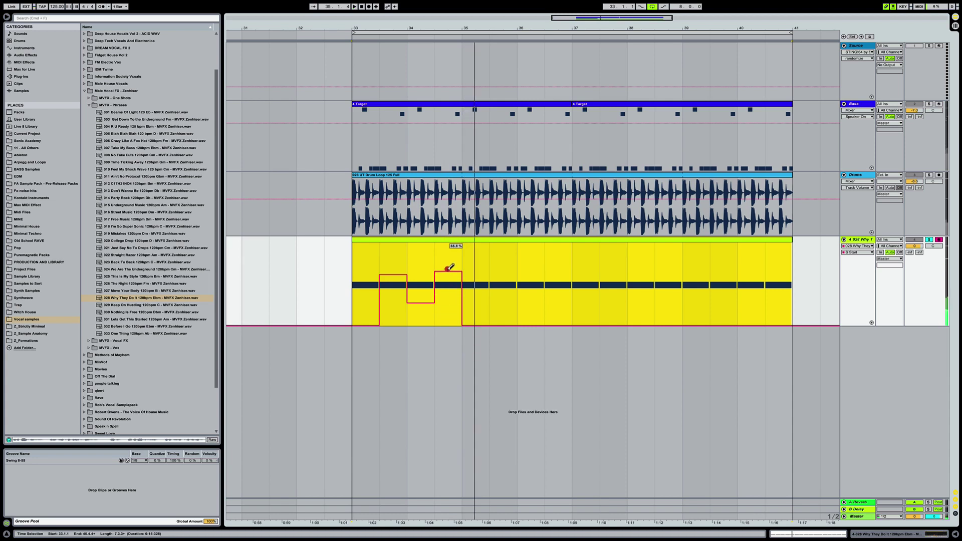
pyautogui.moveTo(451, 265); pyautogui.dragTo(452, 265)
pyautogui.press('space')
pyautogui.press('space')
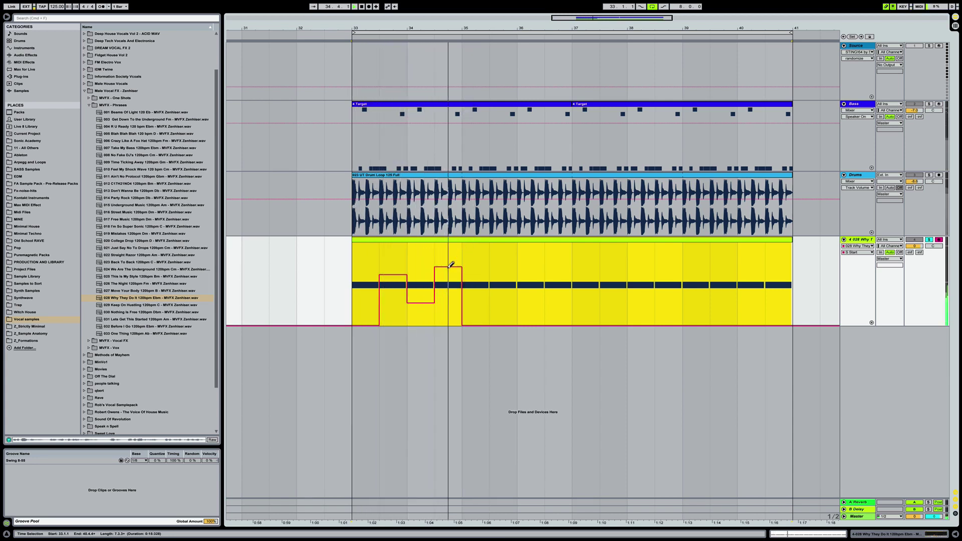
pyautogui.click(420, 315)
pyautogui.press('space')
pyautogui.press('space')
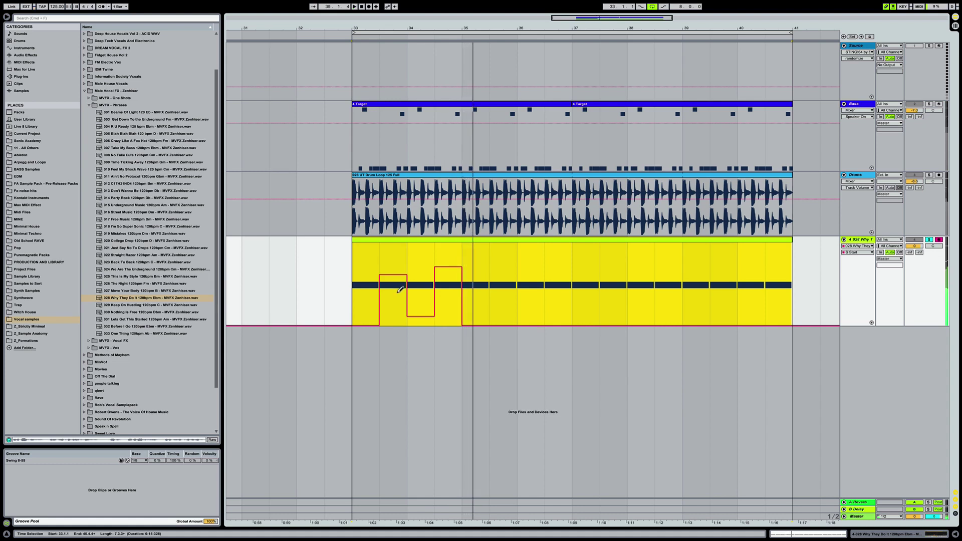
# - Redraw the sample-start steps at about a third in bar 33's second half, high in bar 34's first half and a third in its second
pyautogui.press('space')
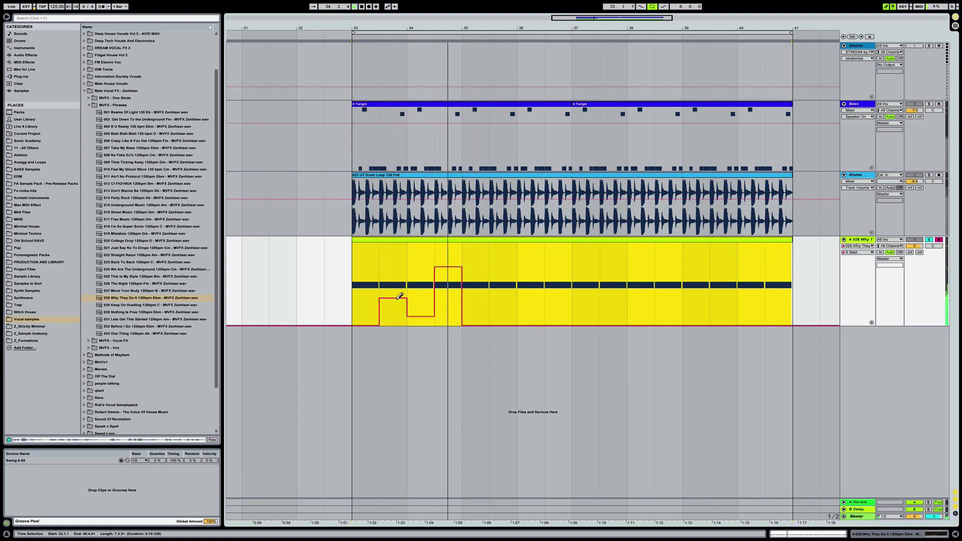
pyautogui.press('space')
pyautogui.press('space')
pyautogui.click(398, 295)
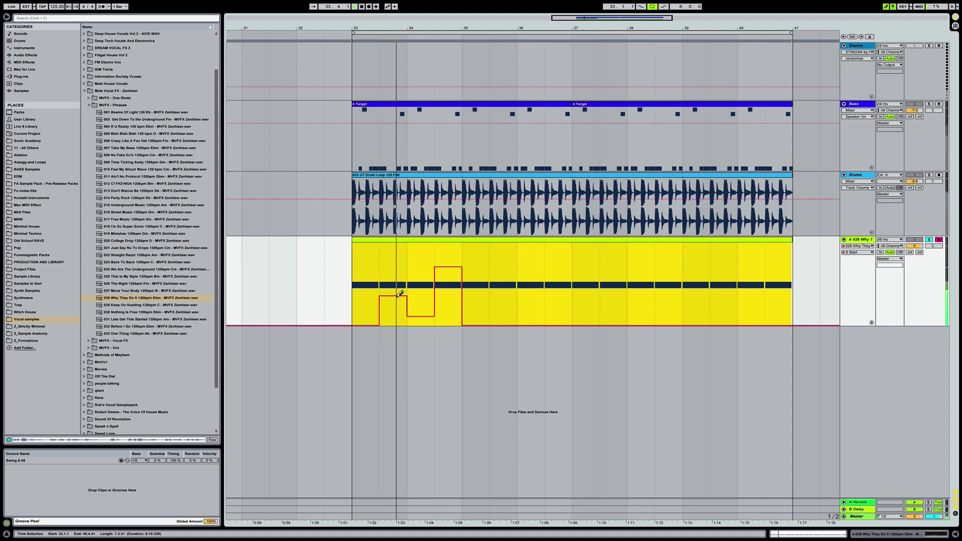
pyautogui.press('space')
pyautogui.press('space')
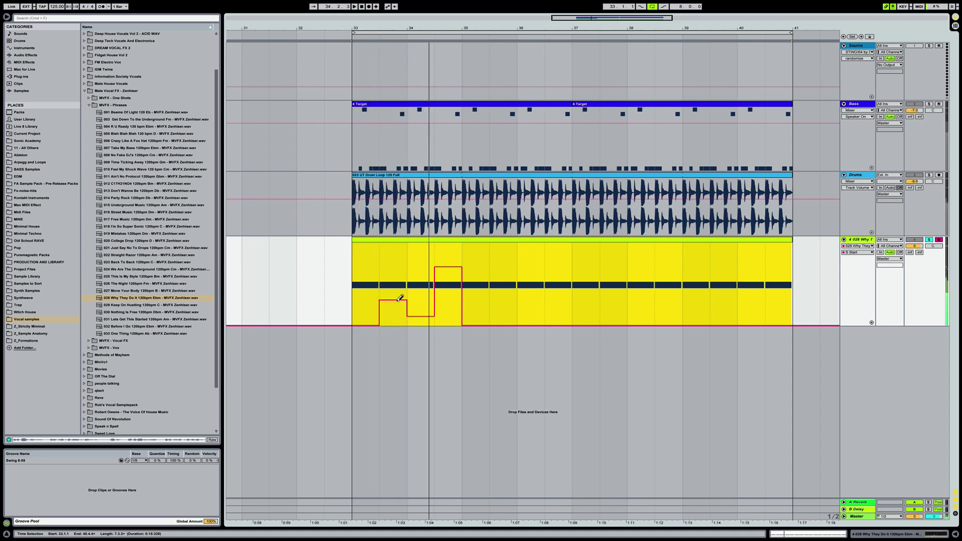
pyautogui.press('space')
pyautogui.click(421, 275)
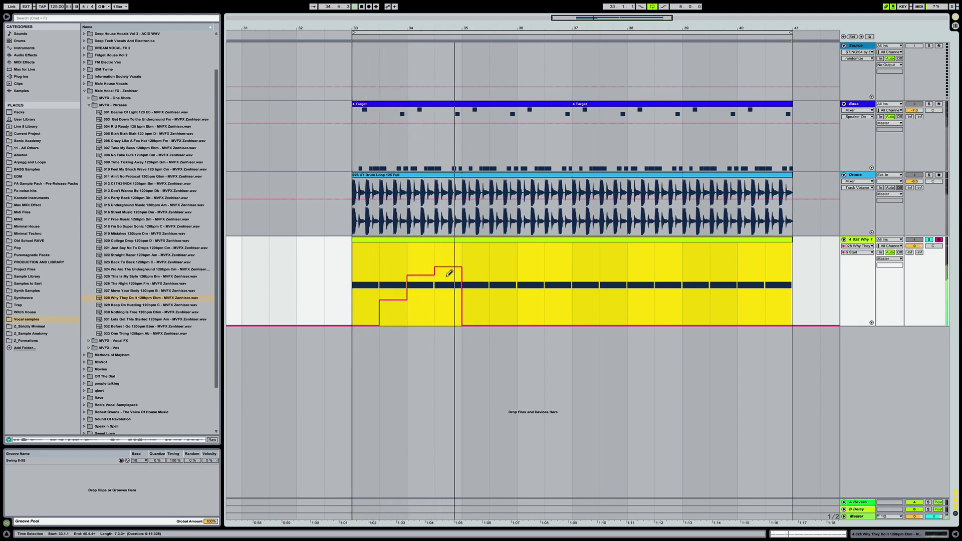
pyautogui.moveTo(450, 273); pyautogui.dragTo(450, 300)
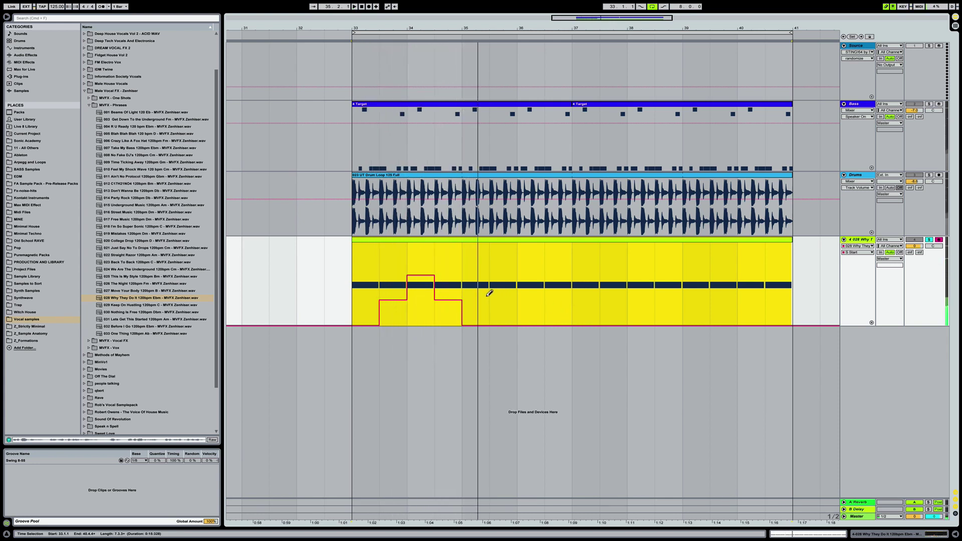
# - Duplicate bars 33 and 34 of the vocal clip with their automation three times to fill the section up to bar 41
pyautogui.moveTo(352, 272); pyautogui.dragTo(451, 266)
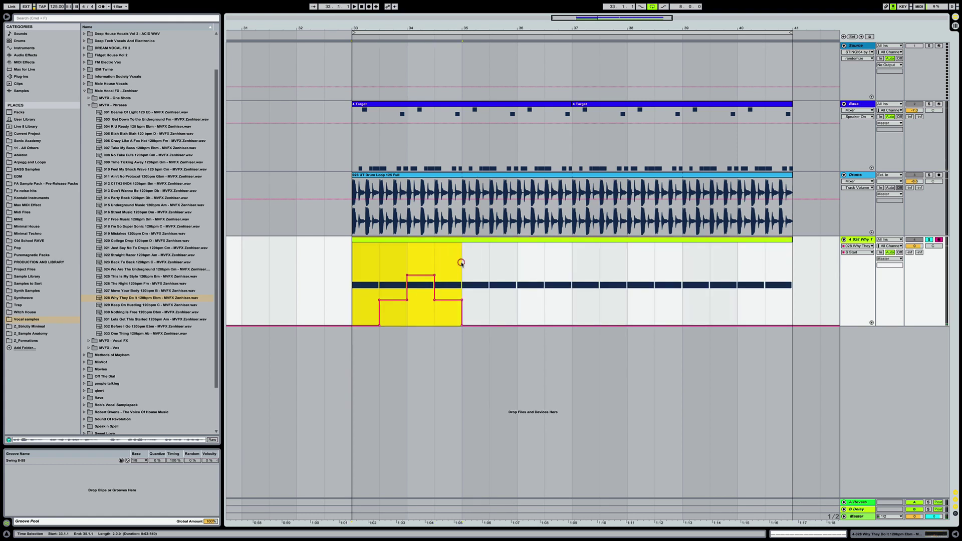
pyautogui.press('super+d')
pyautogui.press('super+d')
pyautogui.press('super+d')
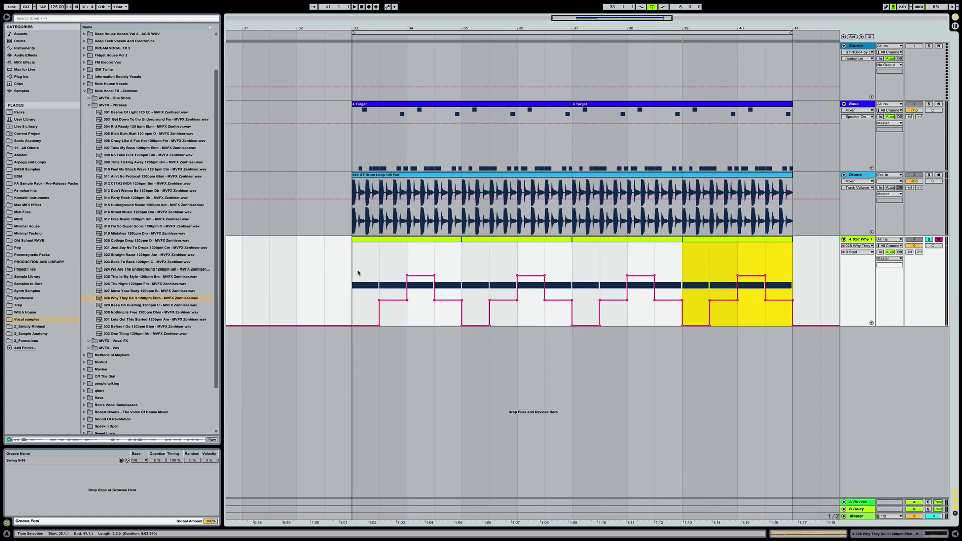
# - Unsolo the vocal track and redraw the half-bar sample-start steps in bars 33–34 as high, zero, low and near zero during playback
pyautogui.click(351, 271)
pyautogui.press('space')
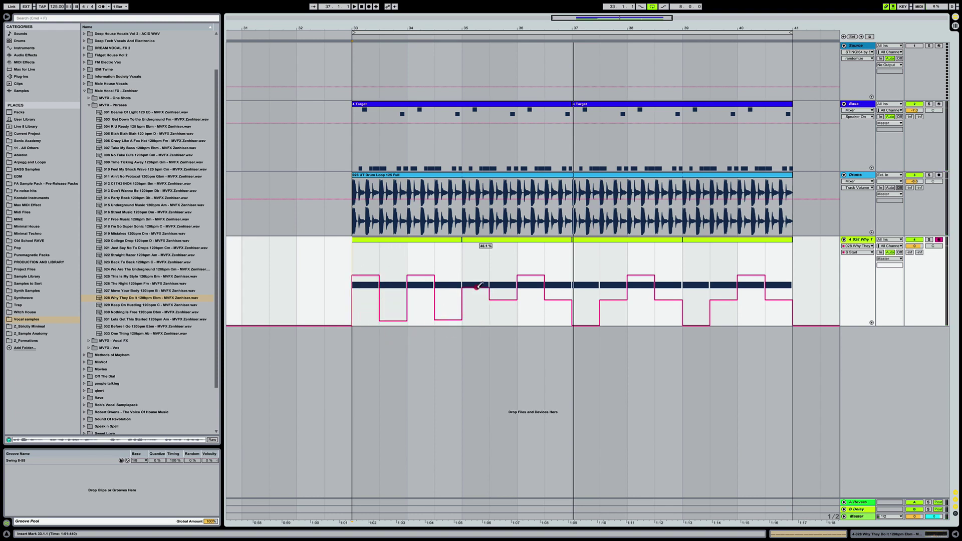
pyautogui.press('space')
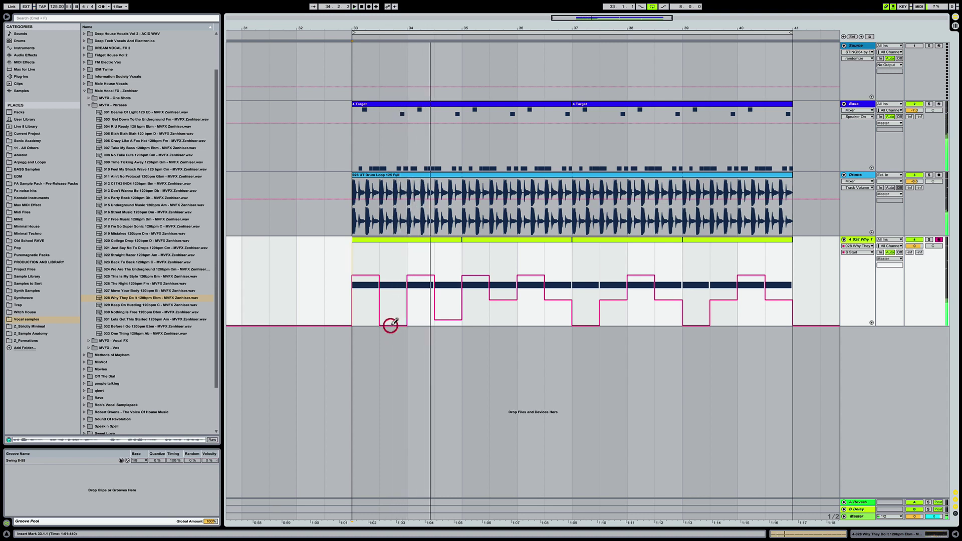
pyautogui.press('space')
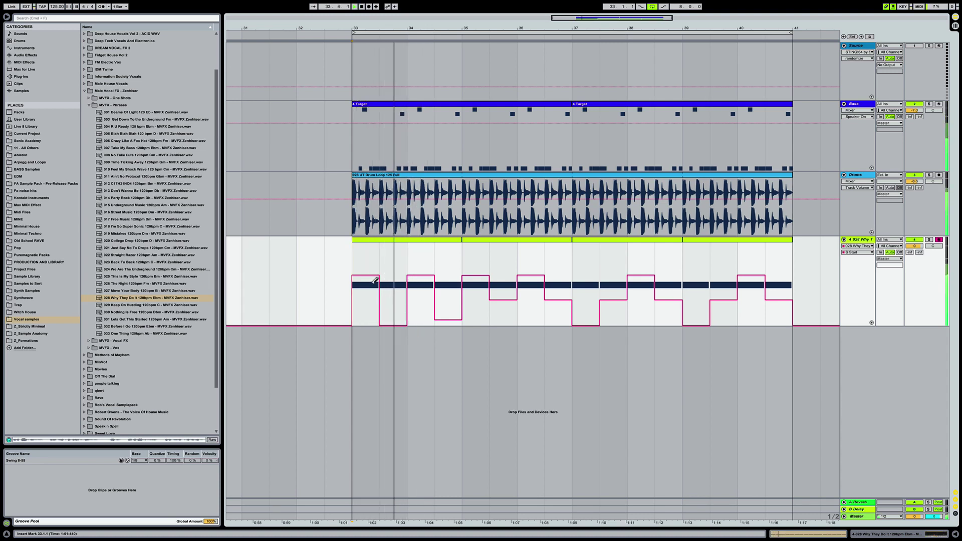
pyautogui.click(420, 309)
pyautogui.moveTo(424, 307); pyautogui.dragTo(424, 307)
pyautogui.press('space')
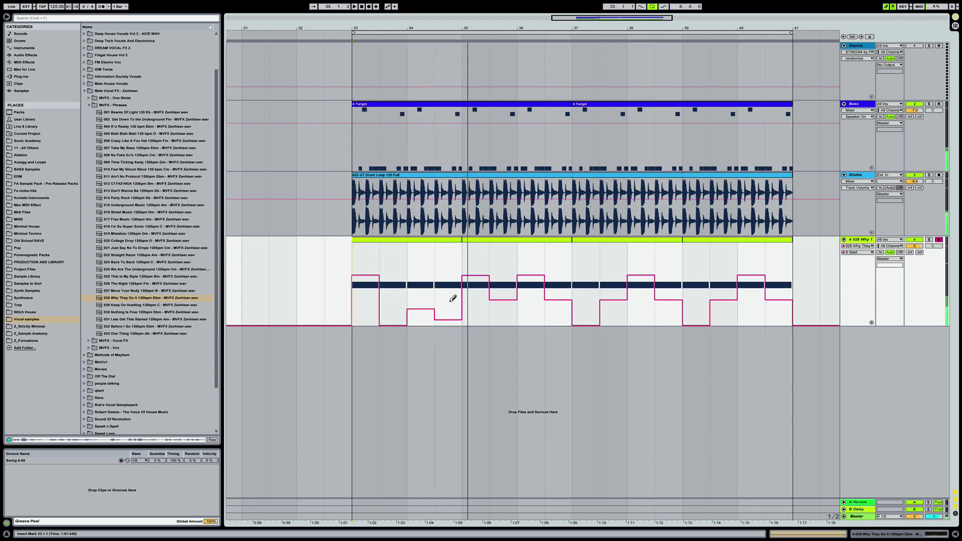
# - Stop playback and duplicate the revised first two-bar vocal clip three times over the remaining clips up to bar 41
pyautogui.click(424, 244)
pyautogui.press('space')
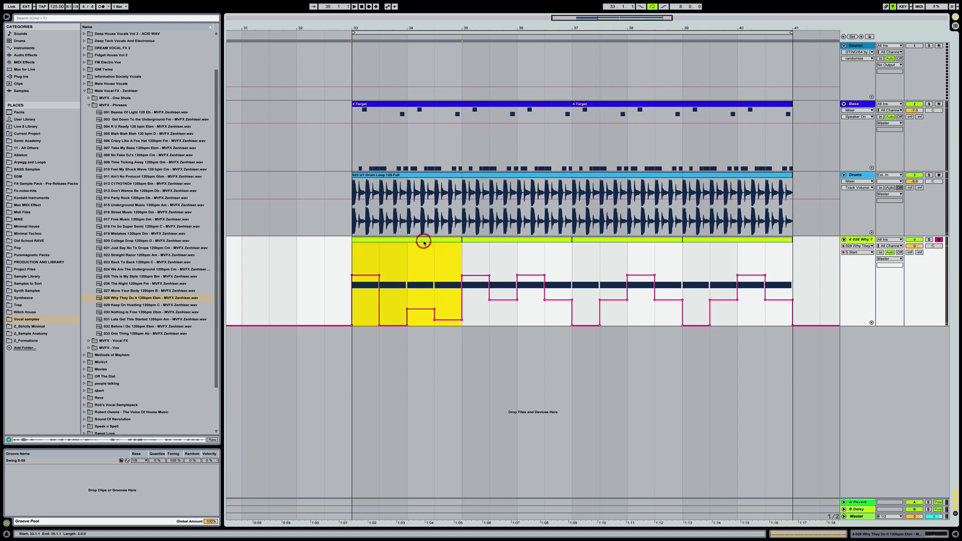
pyautogui.press('super+d')
pyautogui.press('super+d')
pyautogui.press('super+d')
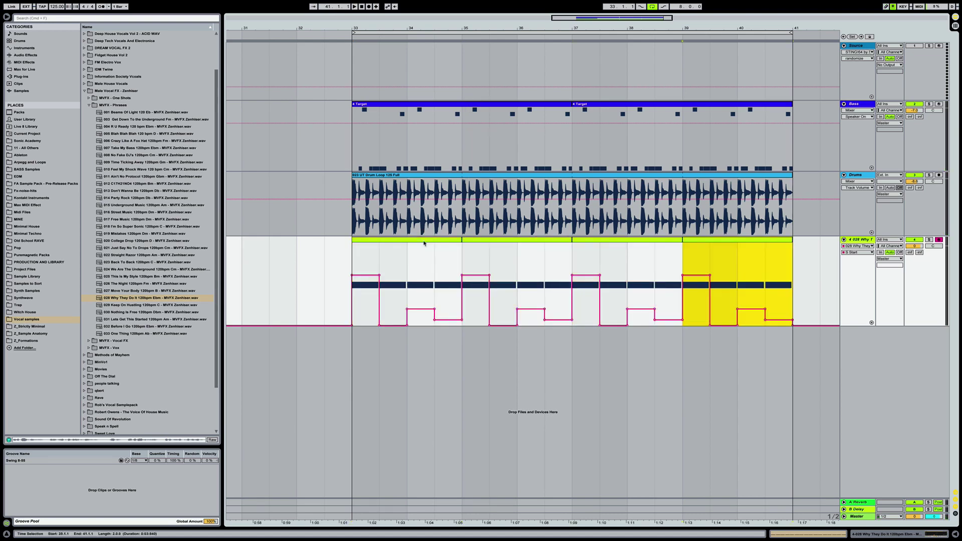
# - Open the first vocal clip's notes and shorten its second A#2 note to leave a gap before beat 2.1
pyautogui.doubleClick(424, 243)
pyautogui.click(407, 253)
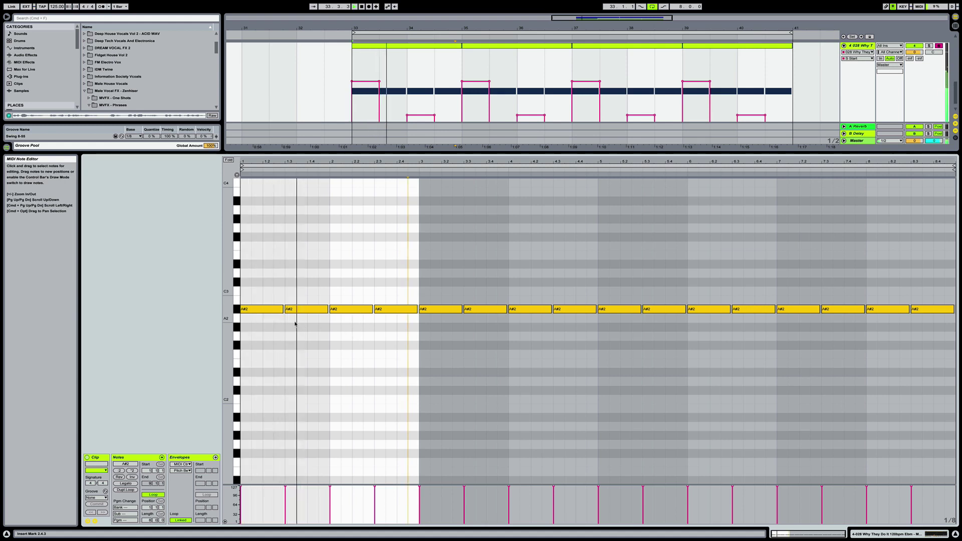
pyautogui.moveTo(327, 311); pyautogui.dragTo(318, 312)
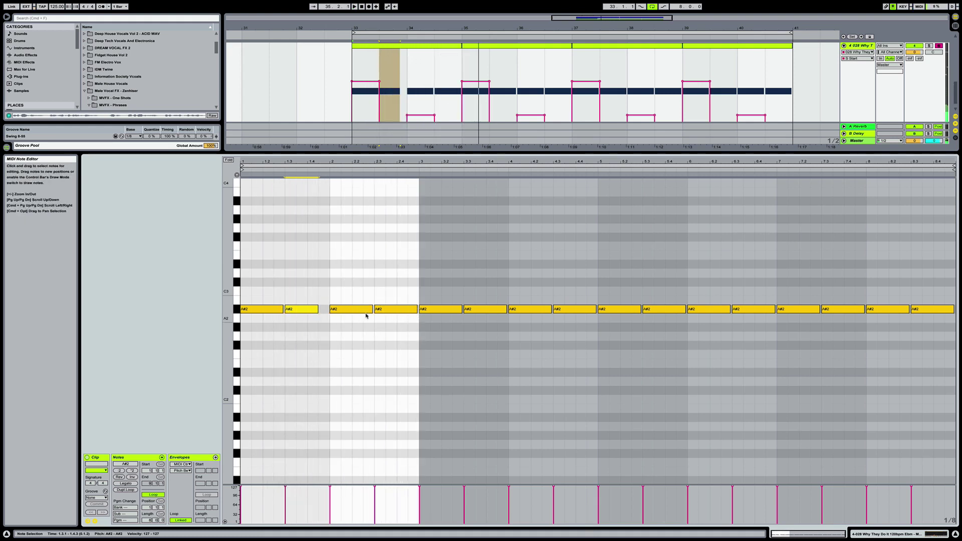
# - Try a shorter third A#2 note, and extend the third and fourth notes to full half-bar length while checking playback
pyautogui.moveTo(373, 309); pyautogui.dragTo(364, 309)
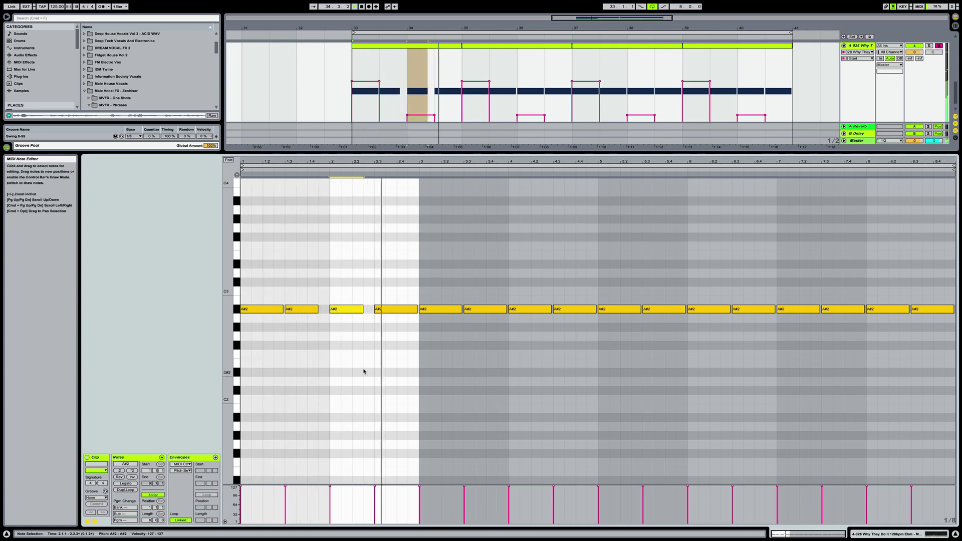
pyautogui.press('space')
pyautogui.moveTo(364, 309); pyautogui.dragTo(419, 310)
pyautogui.doubleClick(380, 310)
pyautogui.press('space')
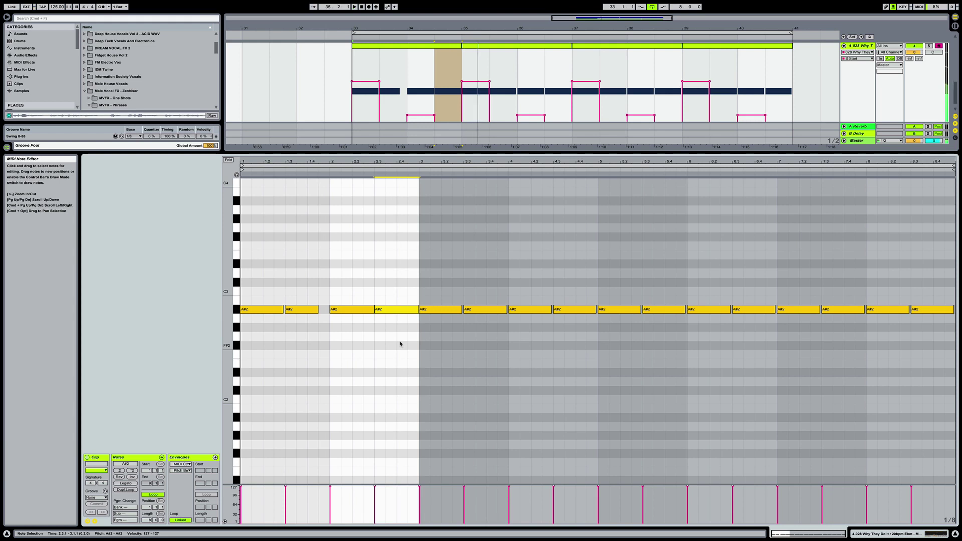
# - Split the first vocal clip at 34.1 and 34.3, and deactivate the segment between 34.3 and 35.1
pyautogui.press('super+alt+l')
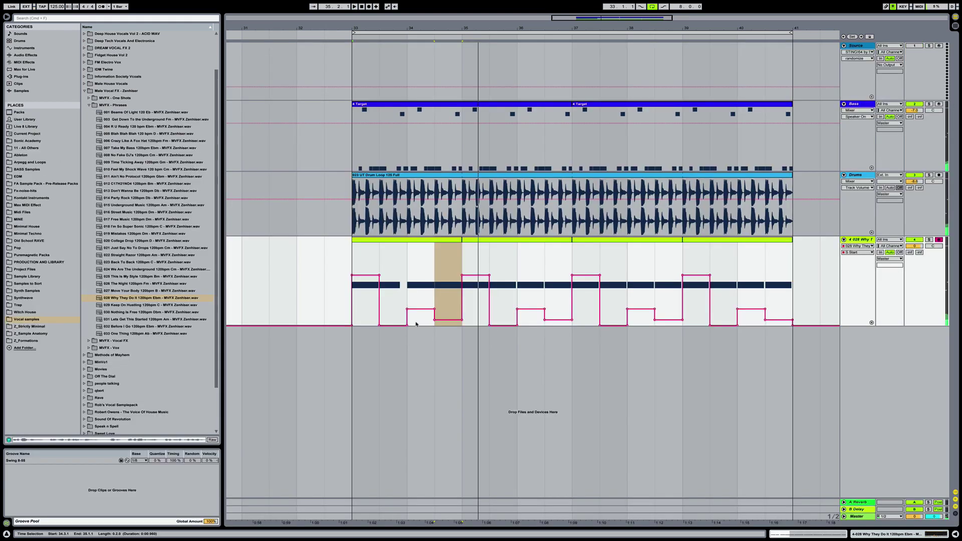
pyautogui.click(434, 259)
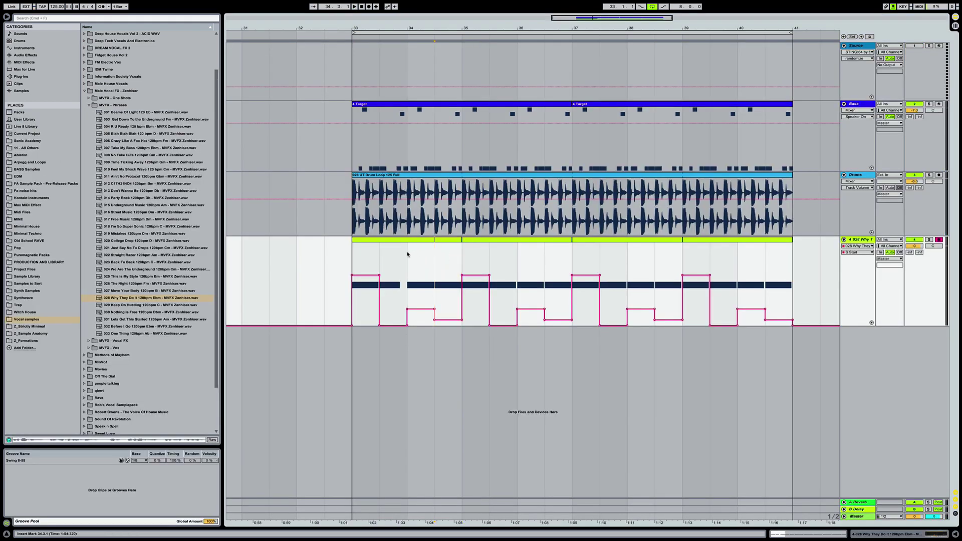
pyautogui.click(417, 242)
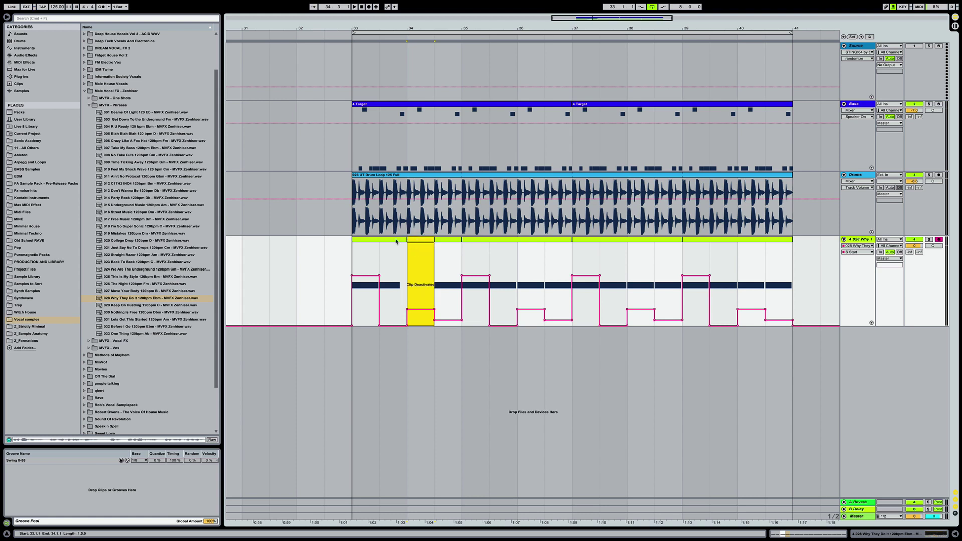
pyautogui.click(392, 238)
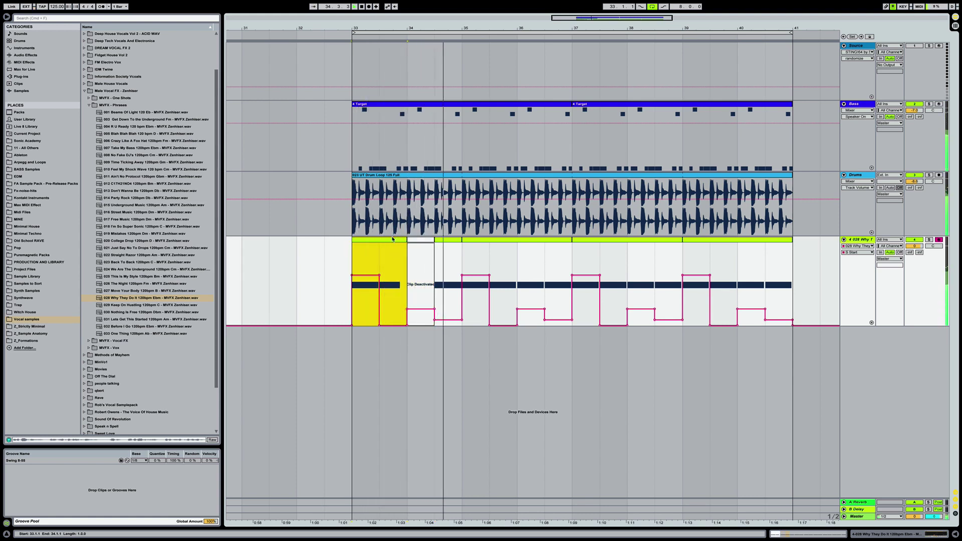
pyautogui.click(416, 241)
pyautogui.moveTo(416, 241); pyautogui.dragTo(446, 239)
pyautogui.click(382, 240)
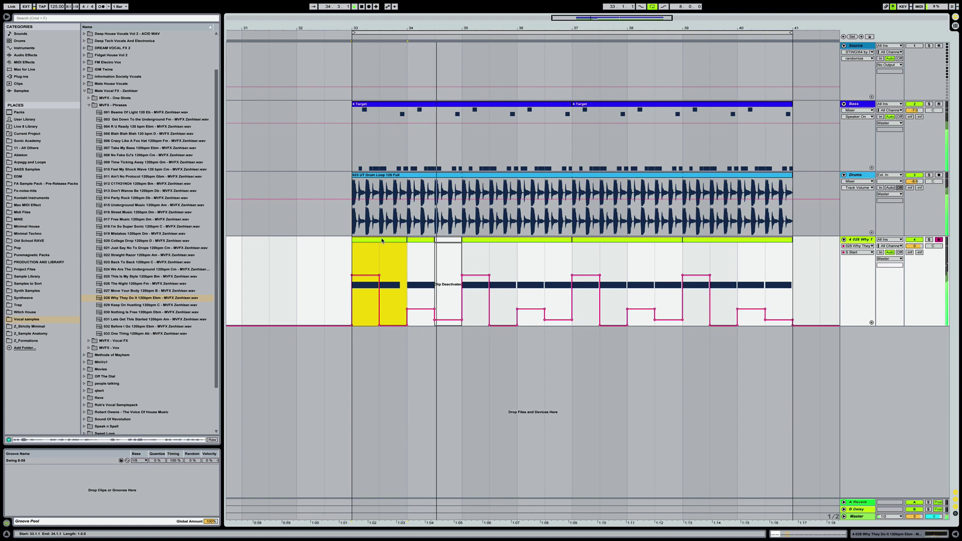
# - Try extending the third A#2 note across the whole of the clip's second bar, checking it during playback
pyautogui.doubleClick(427, 241)
pyautogui.press('space')
pyautogui.moveTo(374, 309); pyautogui.dragTo(419, 309)
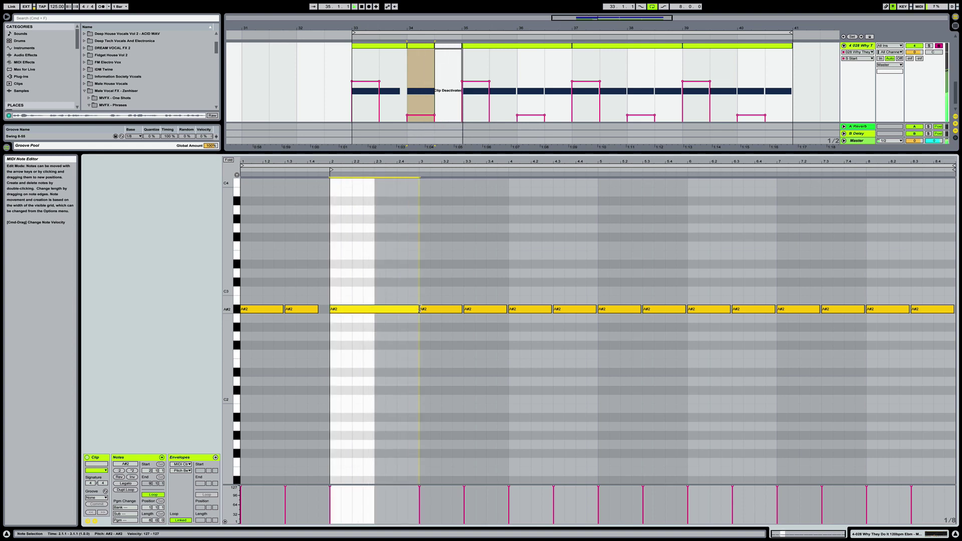
pyautogui.press('space')
pyautogui.click(384, 46)
pyautogui.press('space')
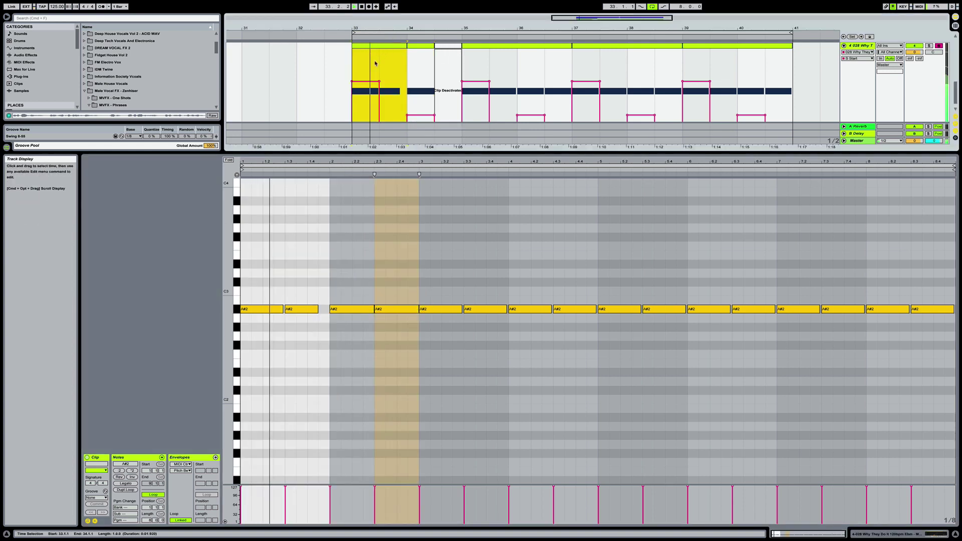
pyautogui.press('alt+super+l')
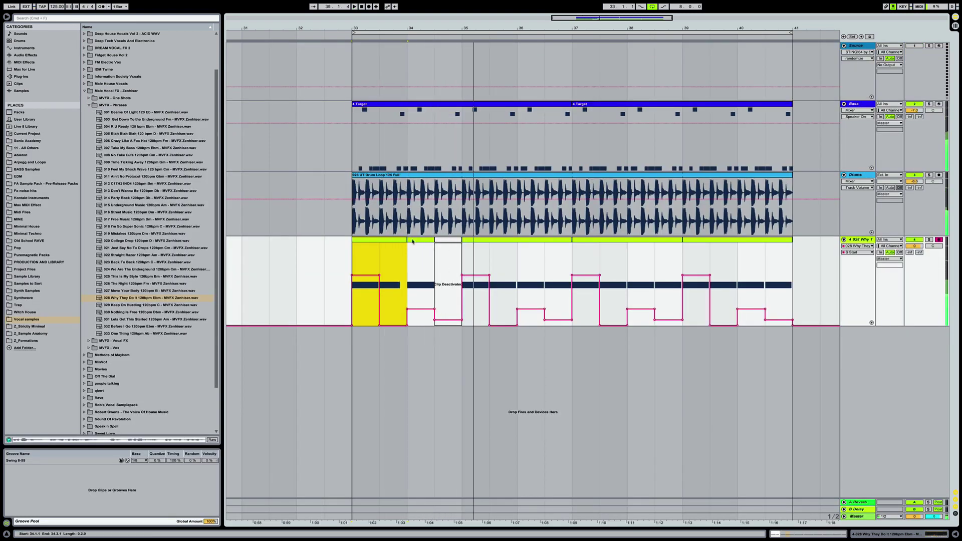
# - Duplicate the first two bars of vocal clips, including the deactivated segment, three times to fill bars 35 to 41
pyautogui.keyDown('shift'); pyautogui.click(441, 240); pyautogui.keyUp('shift')
pyautogui.press('super+d')
pyautogui.press('super+d')
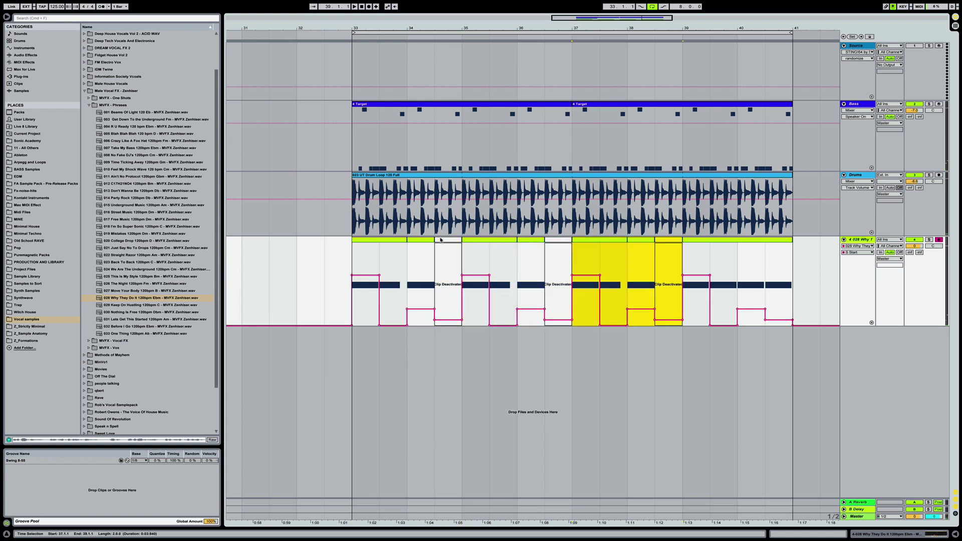
pyautogui.click(377, 243)
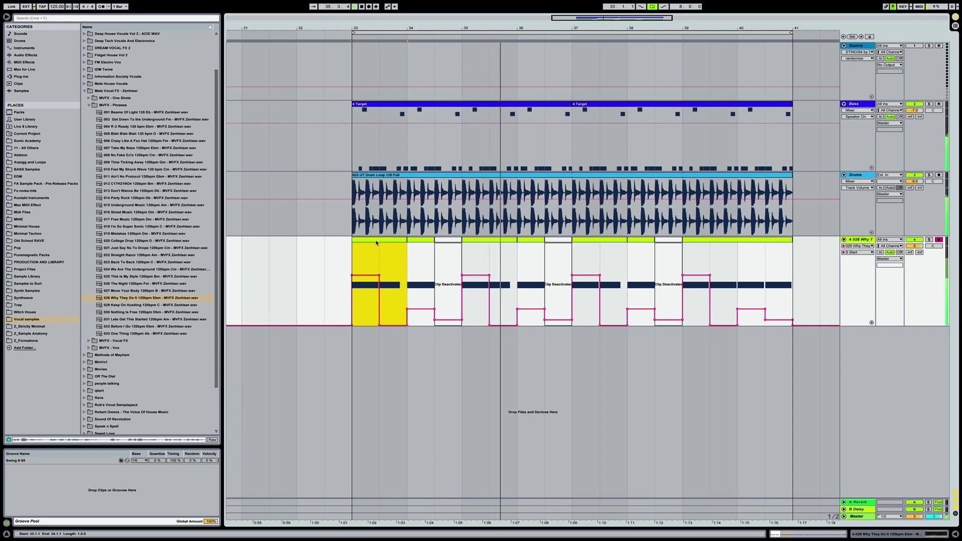
pyautogui.moveTo(521, 29); pyautogui.dragTo(520, 12)
pyautogui.doubleClick(862, 241)
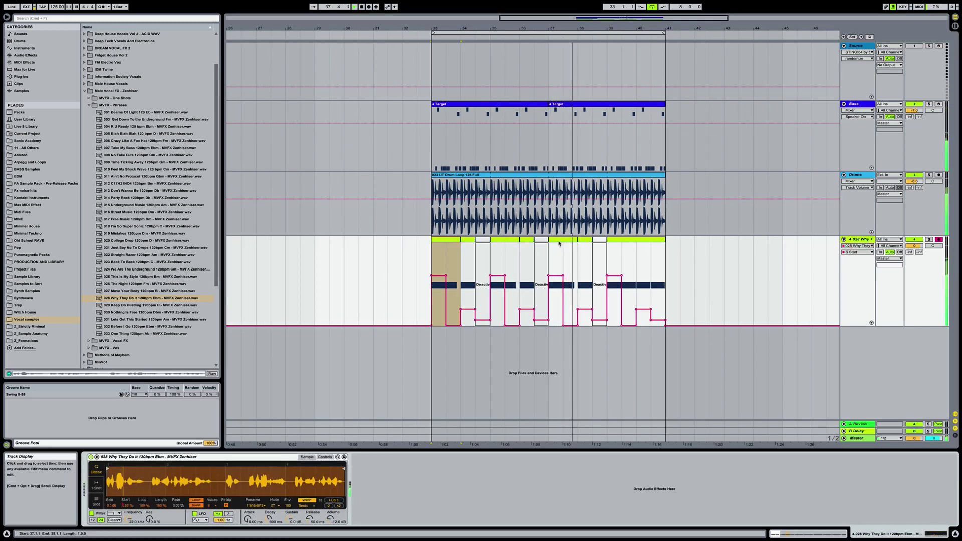
pyautogui.click(559, 244)
pyautogui.moveTo(619, 243); pyautogui.dragTo(682, 251)
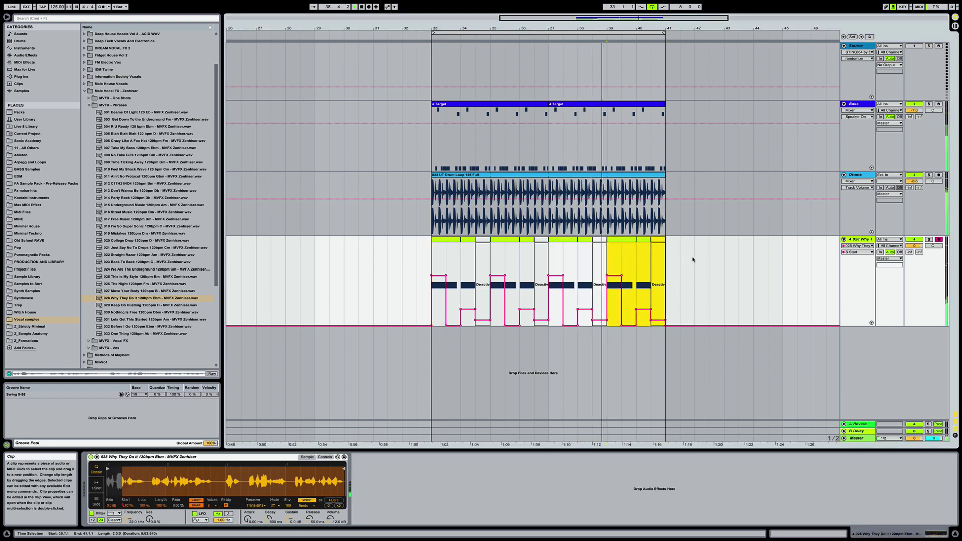
# - Raise the vocal track's A-Reverb send, lower its volume slightly and solo the track
pyautogui.moveTo(910, 253); pyautogui.dragTo(910, 210)
pyautogui.moveTo(915, 246); pyautogui.dragTo(914, 254)
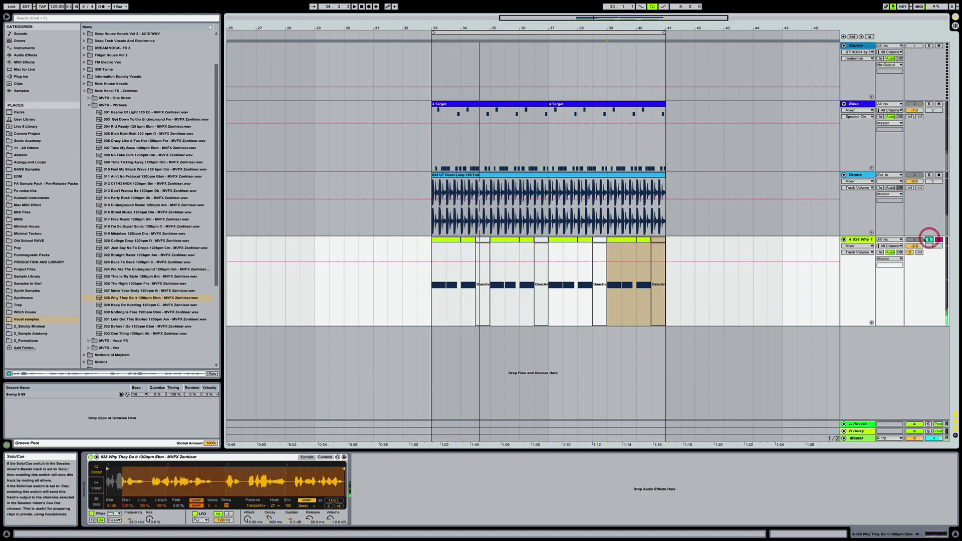
# - Add EQ Eight to the vocal track and shape its curve to cut both the low and high frequencies
pyautogui.click(41, 55)
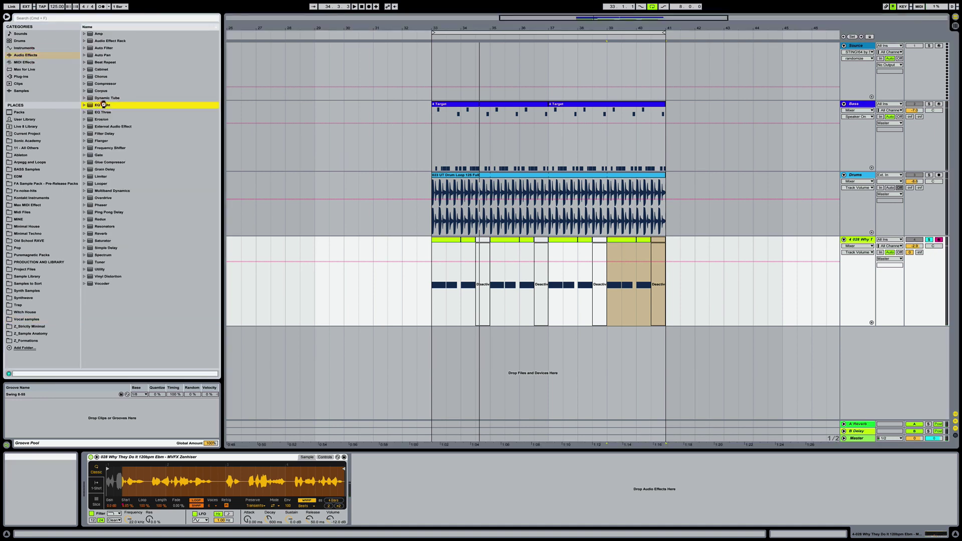
pyautogui.doubleClick(103, 104)
pyautogui.click(382, 515)
pyautogui.click(382, 478)
pyautogui.moveTo(361, 471); pyautogui.dragTo(361, 446)
pyautogui.click(500, 521)
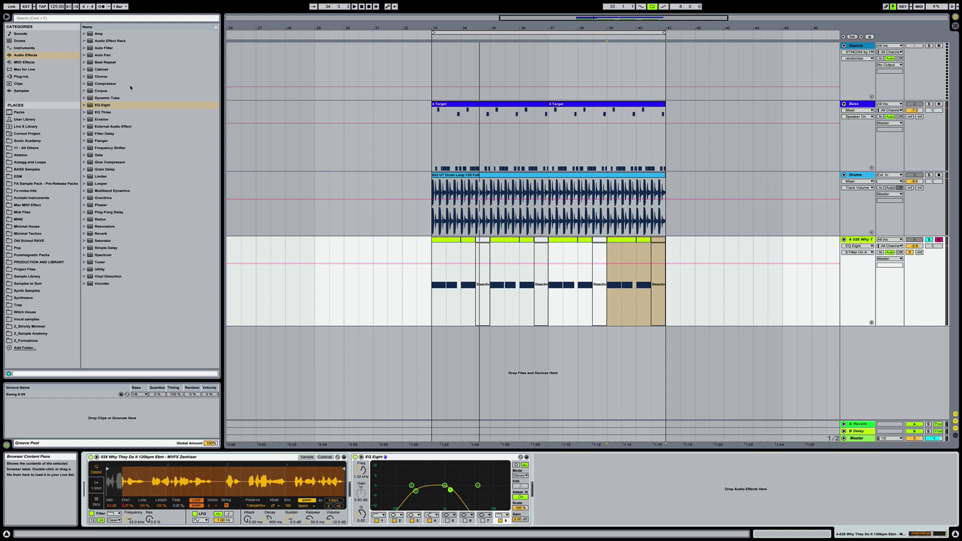
# - Insert Beat Repeat between Simpler and EQ Eight on the vocal track and open its presets for swapping
pyautogui.click(108, 62)
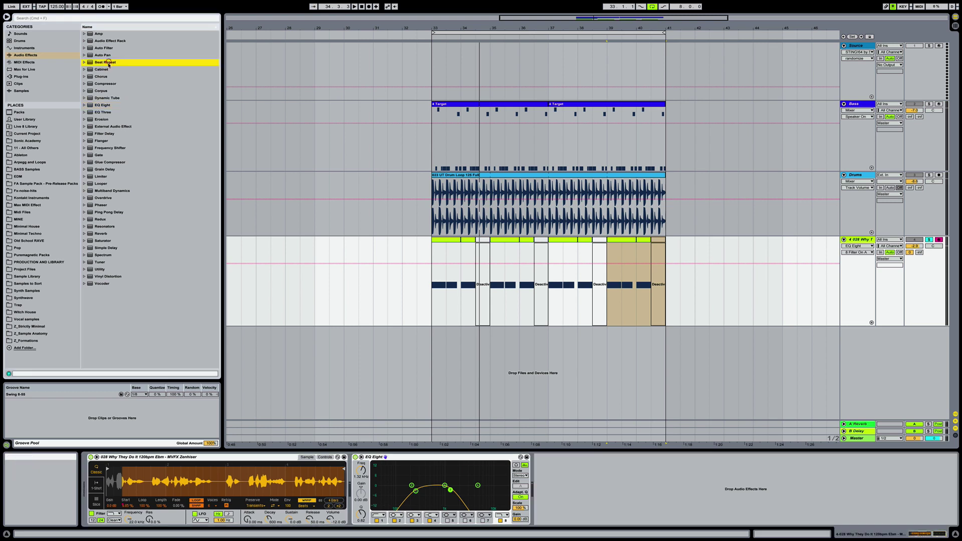
pyautogui.moveTo(247, 271); pyautogui.dragTo(352, 494)
pyautogui.click(468, 457)
# - Audition the Chopping Block, Deconstruct, Fill In The Gaps and Microfiltz Beat Repeat presets during playback, and load Repeight
pyautogui.doubleClick(118, 92)
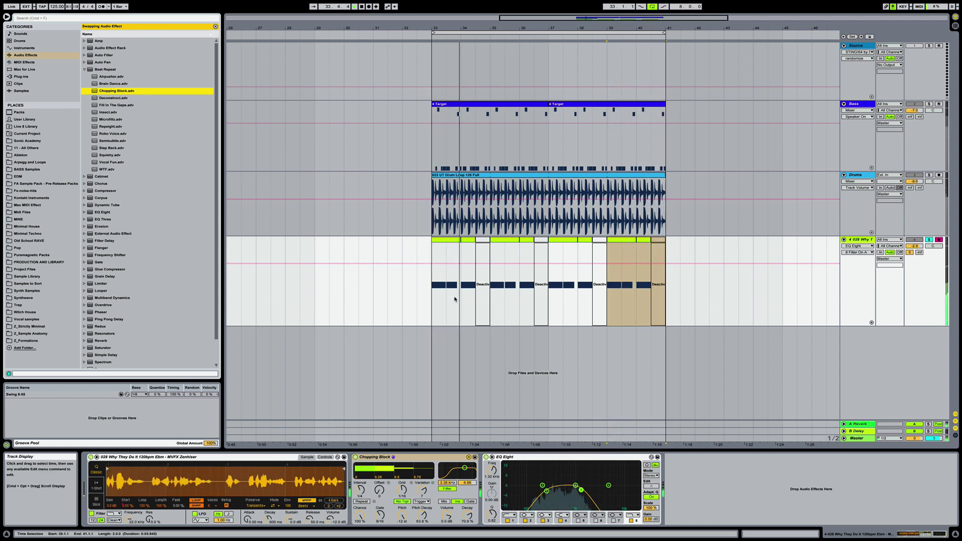
pyautogui.click(117, 99)
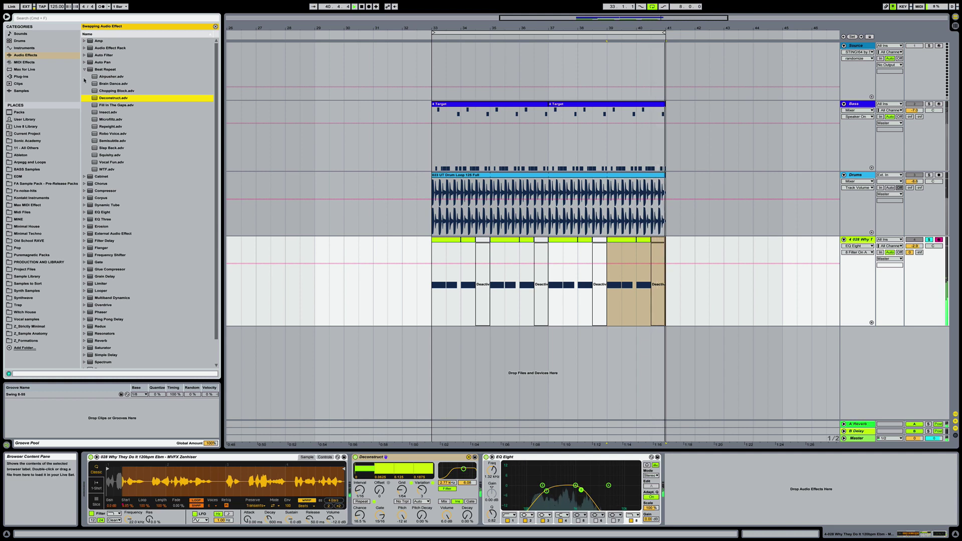
pyautogui.click(114, 104)
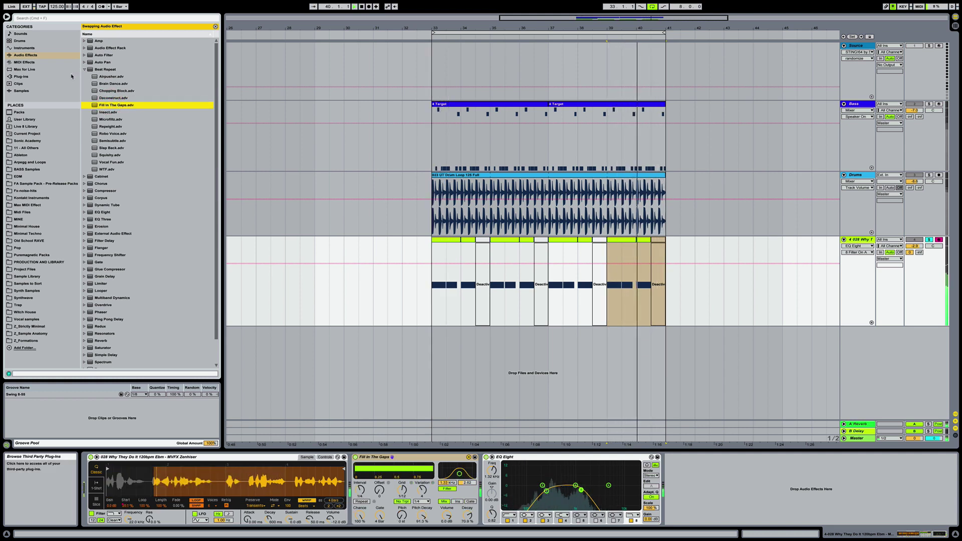
pyautogui.click(110, 119)
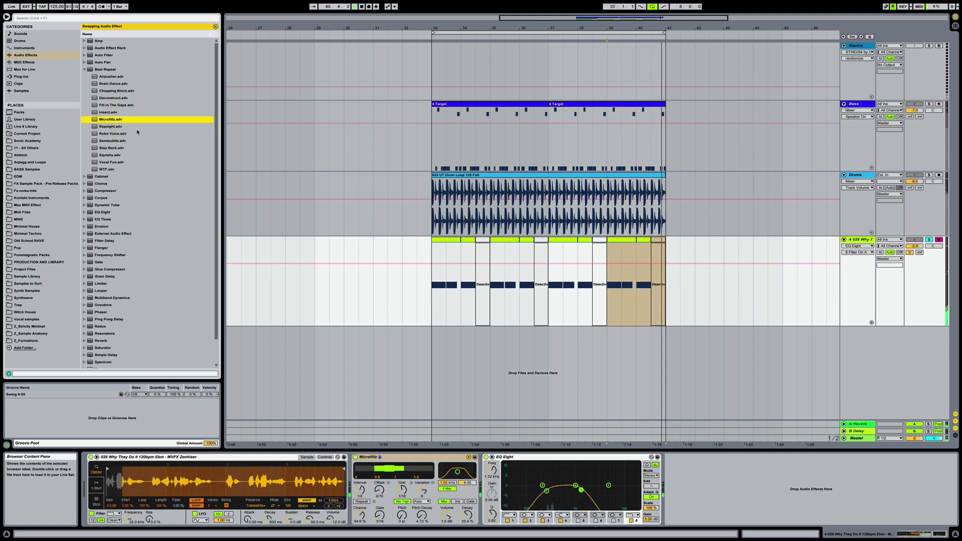
pyautogui.click(111, 127)
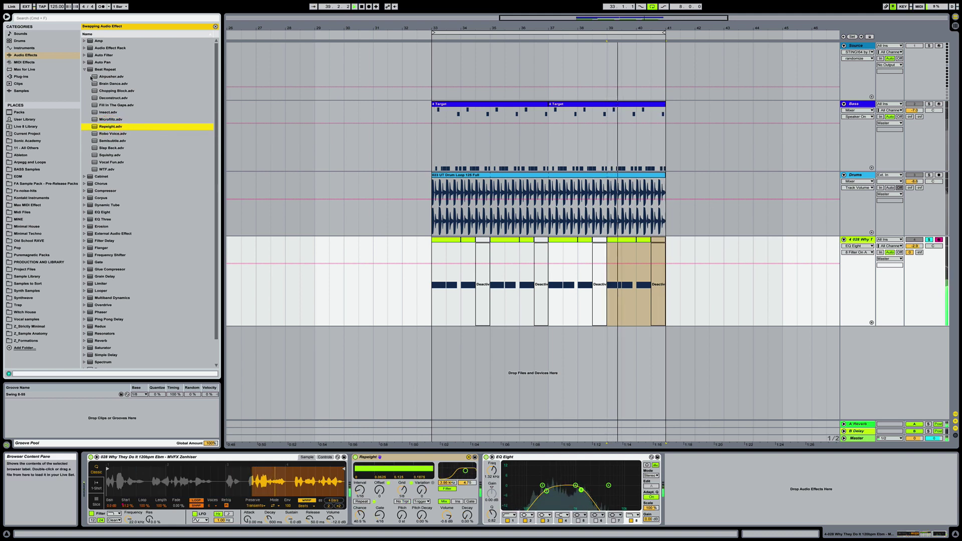
pyautogui.click(84, 69)
# - Add the LFOTool plug-in after EQ Eight and move its curve's upper end point slightly earlier to slope the final drop
pyautogui.click(37, 78)
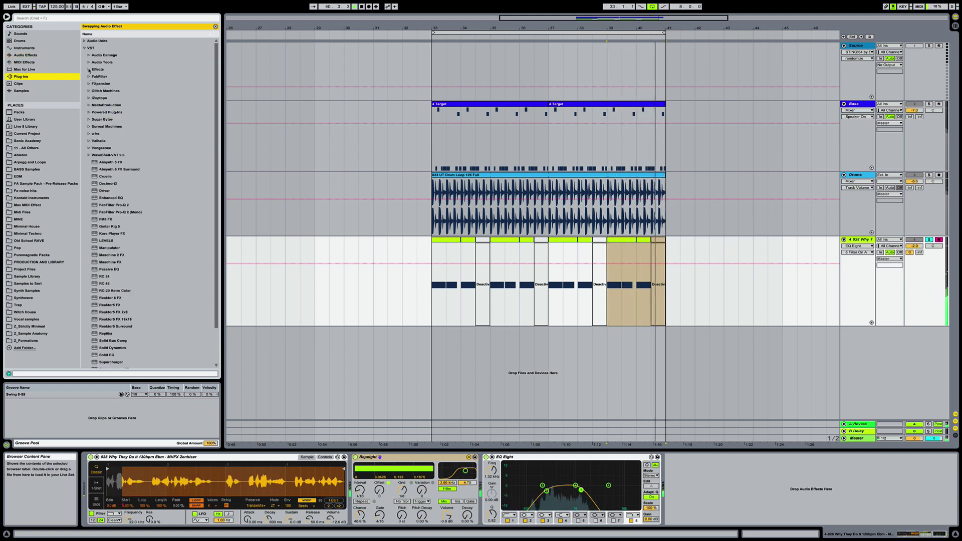
pyautogui.click(216, 26)
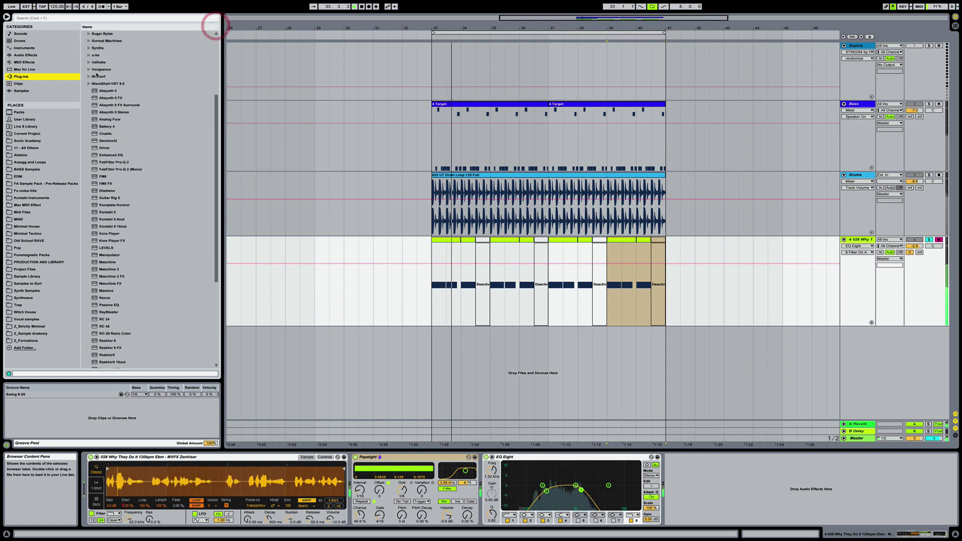
pyautogui.scroll(1, 98, 102)
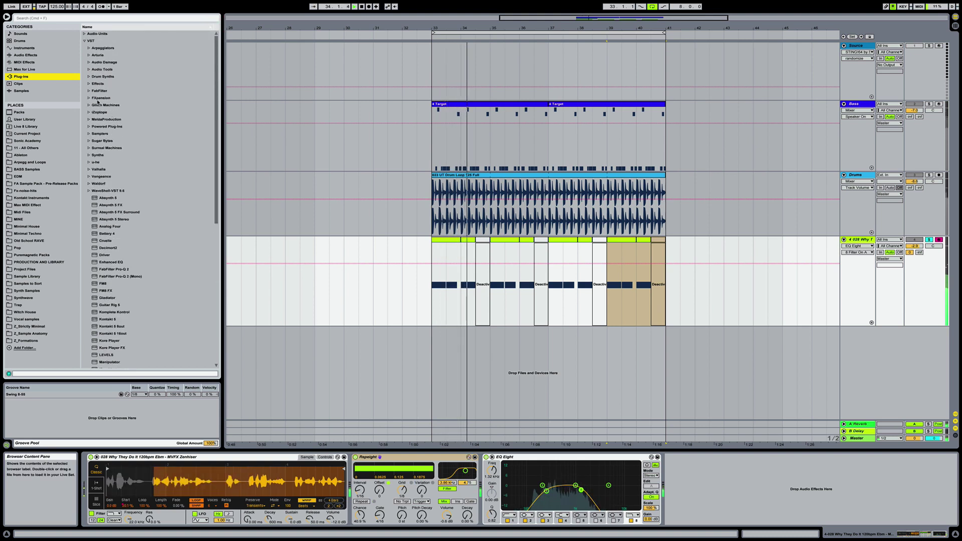
pyautogui.click(88, 70)
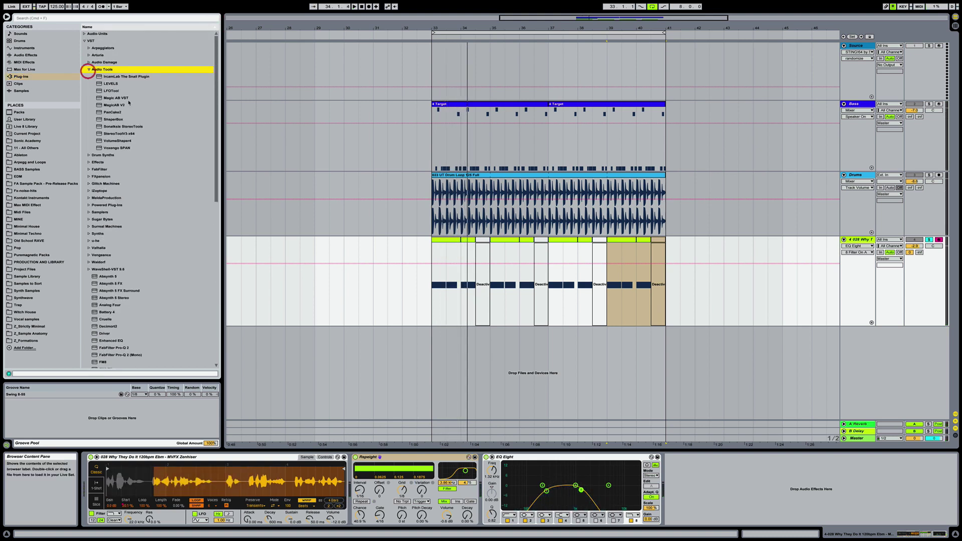
pyautogui.click(111, 92)
pyautogui.moveTo(720, 474); pyautogui.dragTo(720, 475)
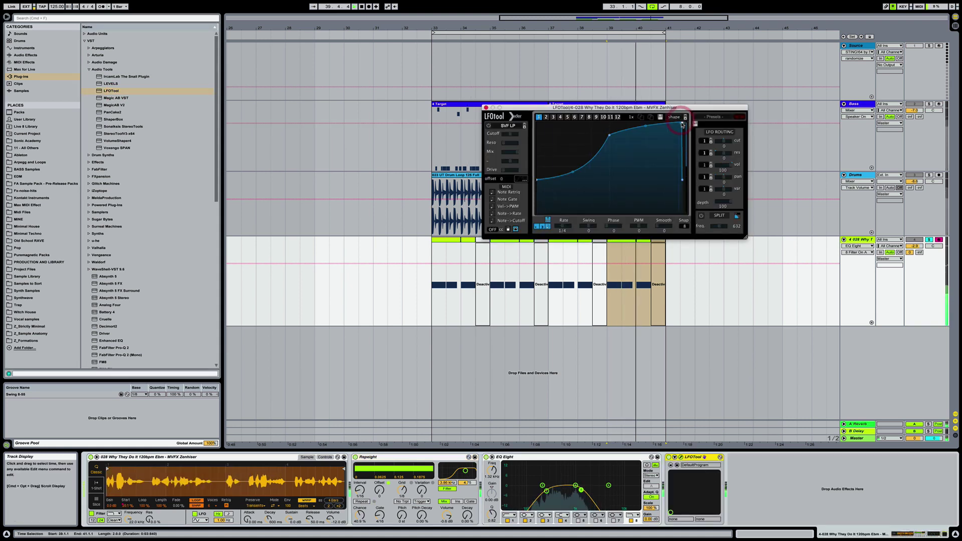
pyautogui.moveTo(682, 123); pyautogui.dragTo(675, 120)
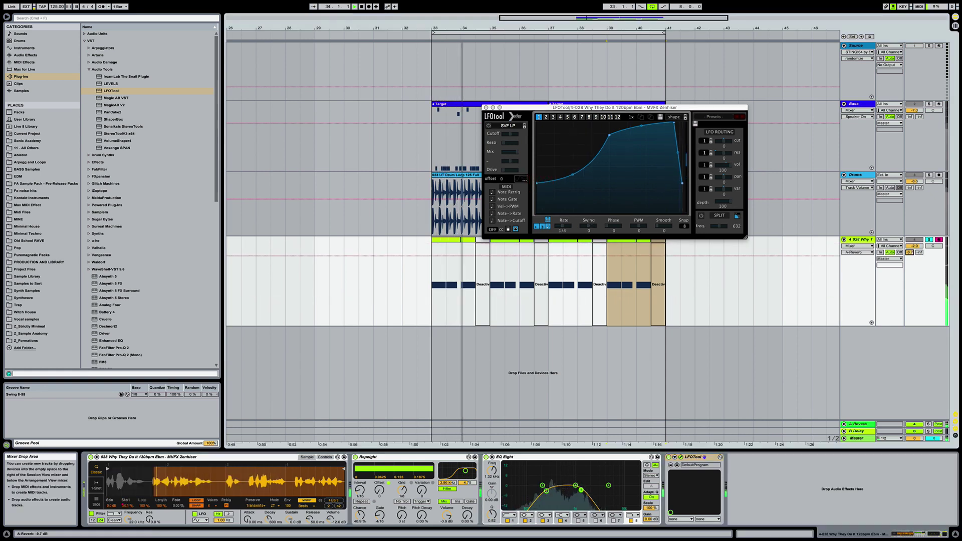
# - Set the vocal track's A-Reverb send to about -10 dB and unsolo the track
pyautogui.moveTo(910, 253); pyautogui.dragTo(910, 266)
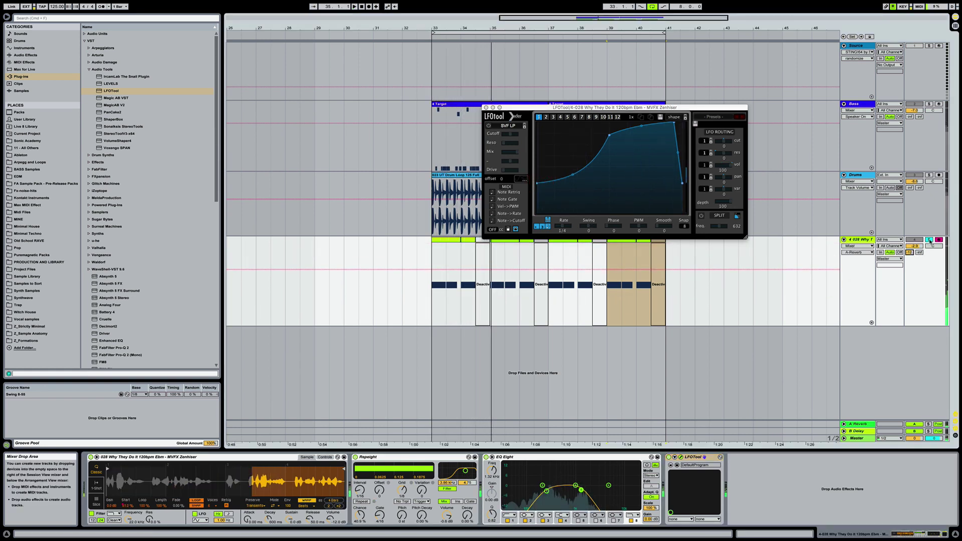
pyautogui.click(929, 240)
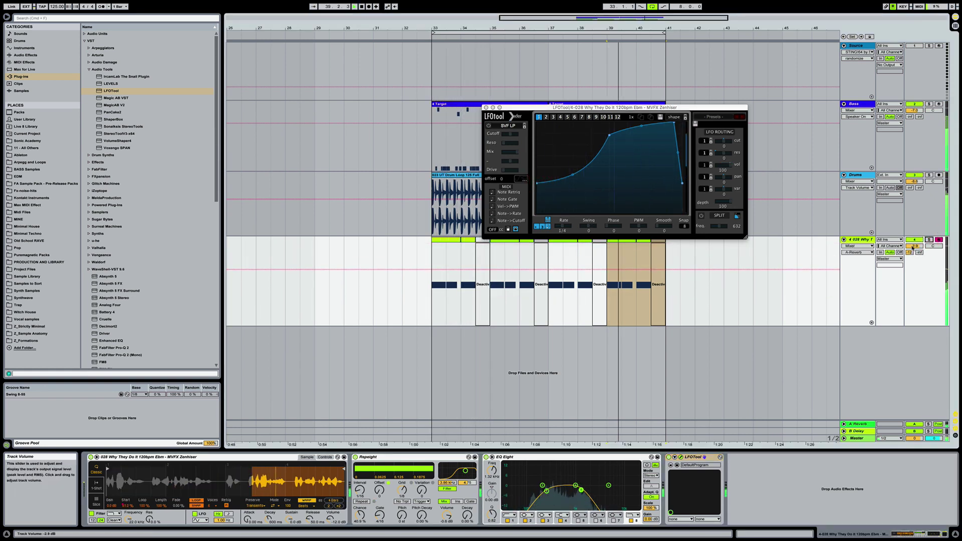
pyautogui.click(915, 246)
pyautogui.moveTo(915, 246); pyautogui.dragTo(910, 249)
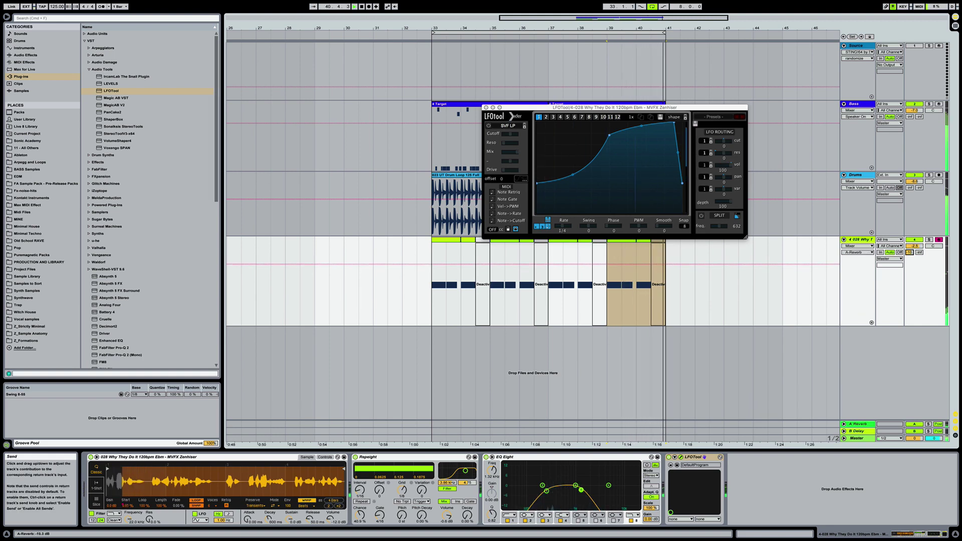
# - Close the LFOTool window, stop playback and insert a new audio track below the vocal track
pyautogui.moveTo(518, 108); pyautogui.dragTo(111, 65)
pyautogui.click(110, 69)
pyautogui.click(78, 64)
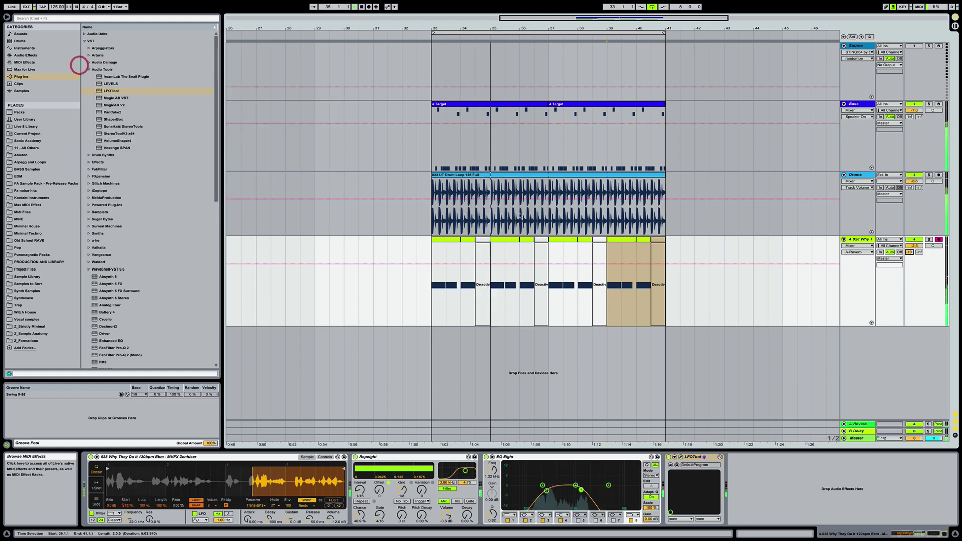
pyautogui.click(805, 352)
pyautogui.rightClick(778, 344)
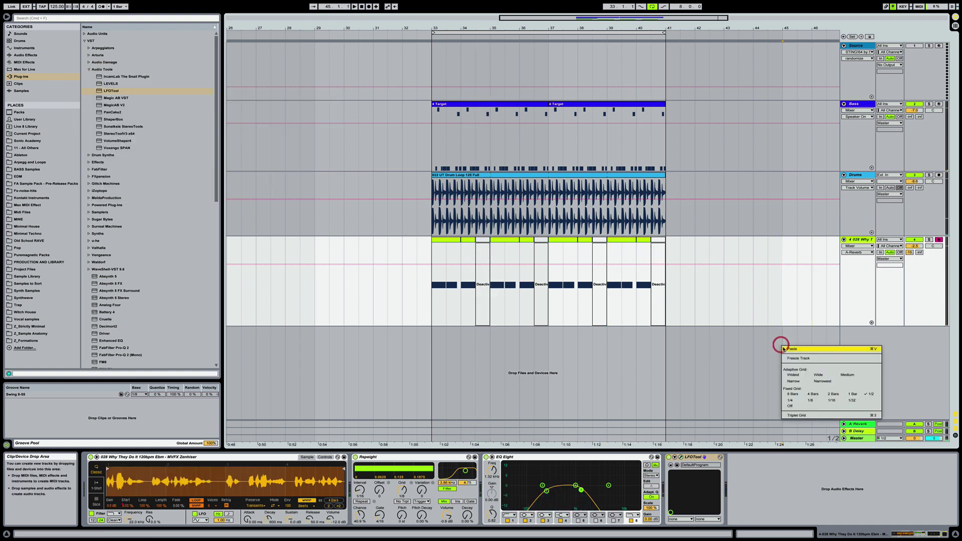
pyautogui.click(869, 333)
pyautogui.rightClick(857, 339)
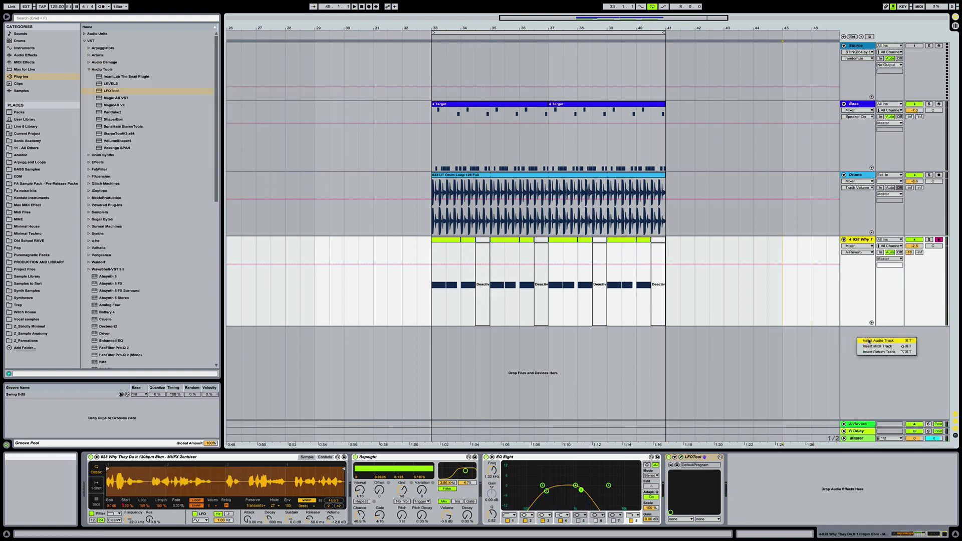
pyautogui.click(869, 340)
# - Set the new audio track's input to Resampling and increase the track's height
pyautogui.click(888, 331)
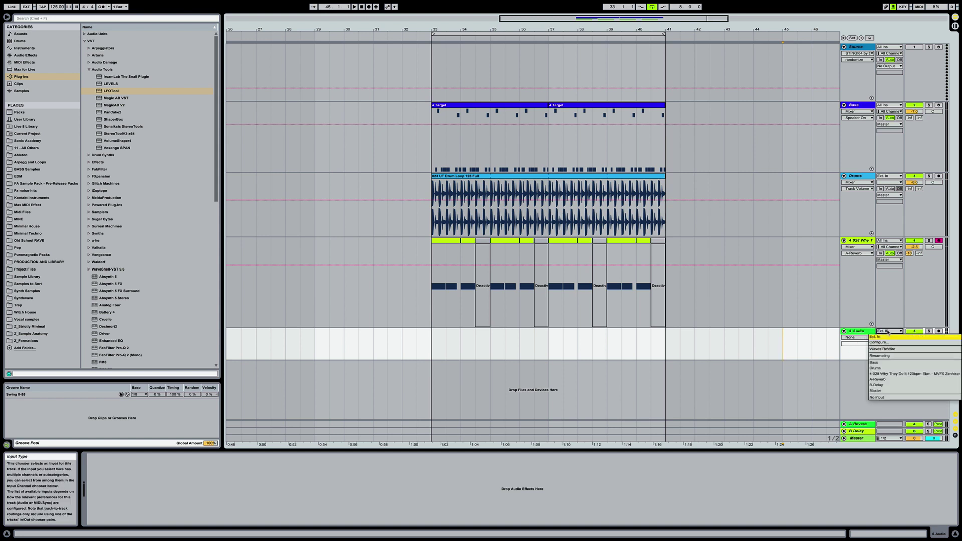
pyautogui.click(881, 355)
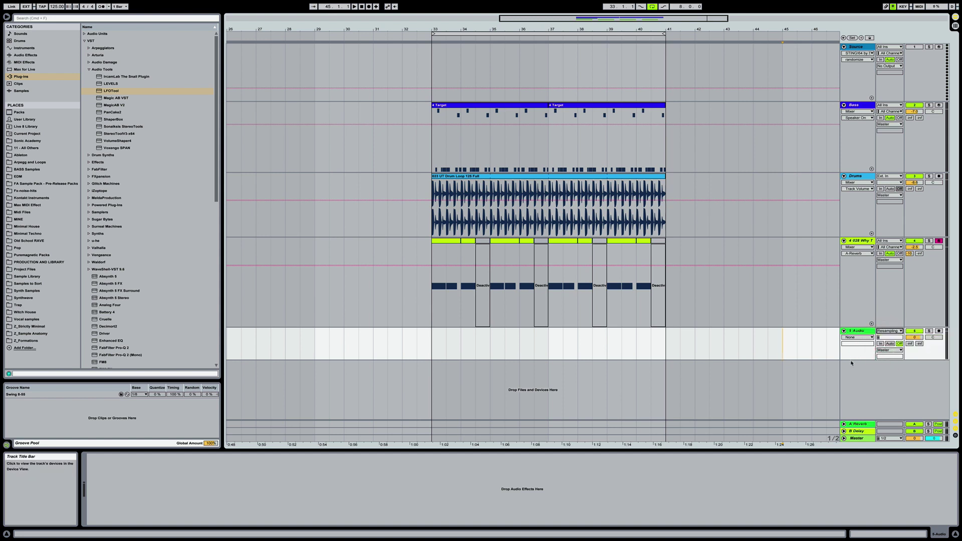
pyautogui.moveTo(852, 368); pyautogui.dragTo(852, 376)
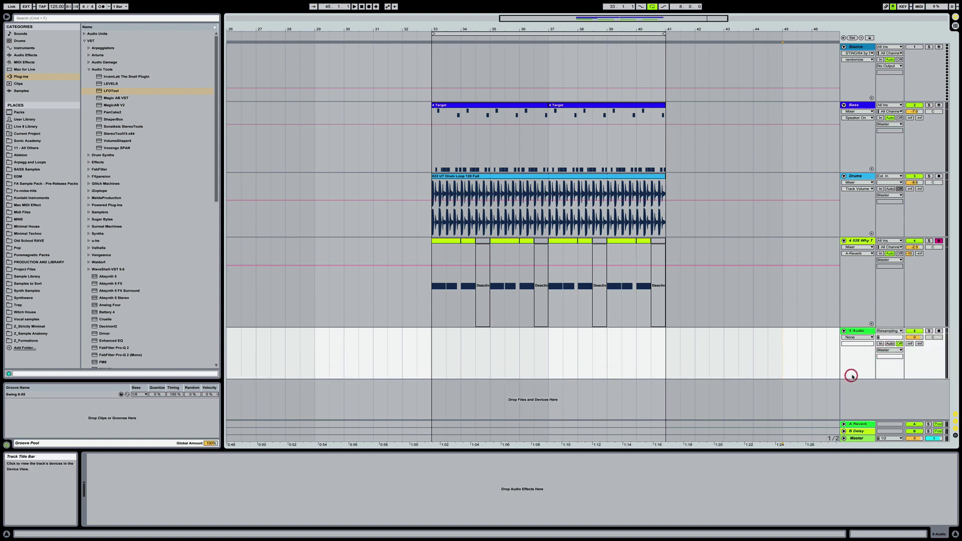
# - Arm the audio track and record the soloed vocal from bar 33 to bar 41
pyautogui.click(939, 332)
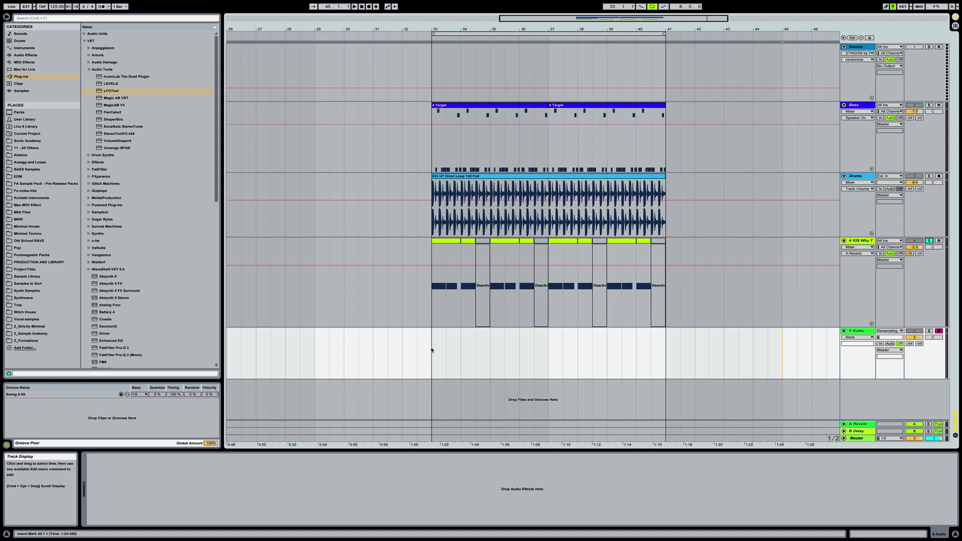
pyautogui.click(369, 7)
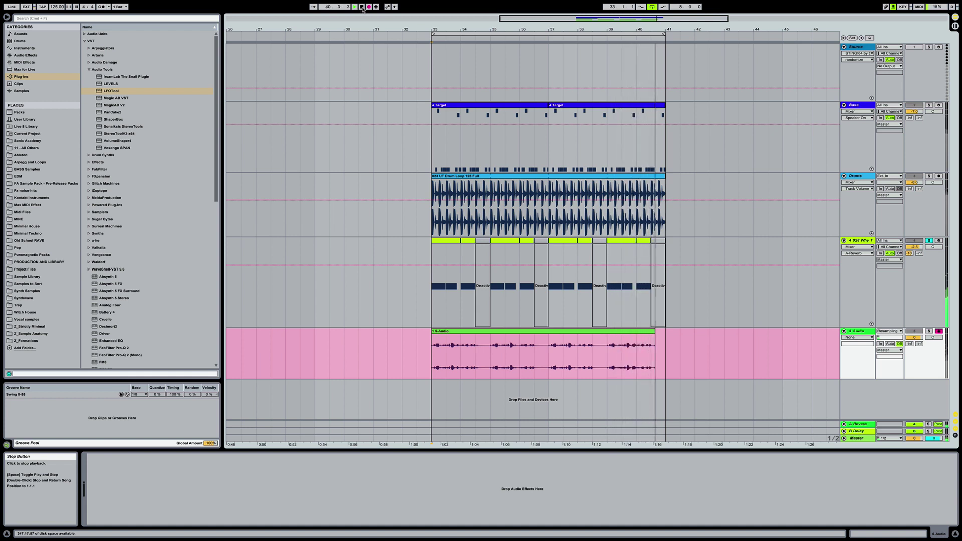
pyautogui.click(362, 7)
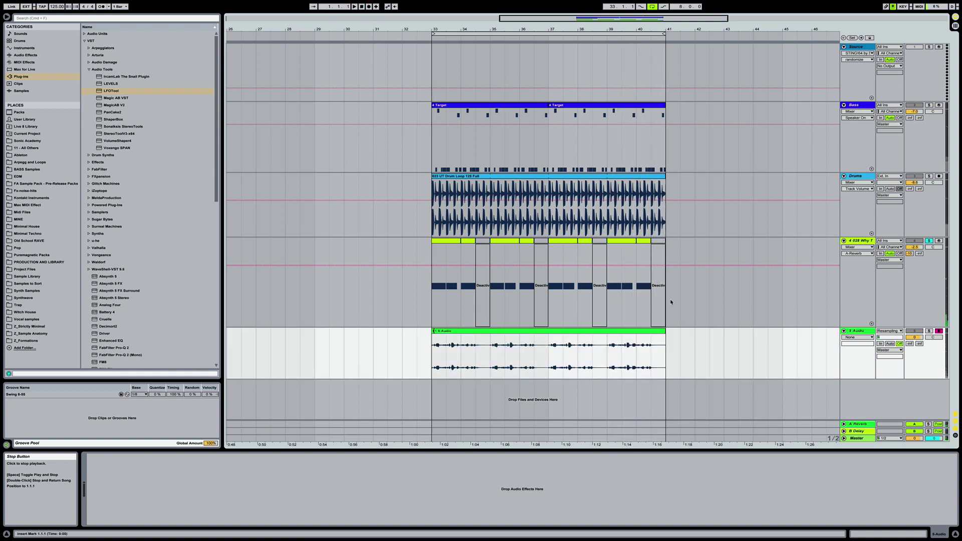
# - Reduce the height of the original vocal track and select it to show its device chain
pyautogui.moveTo(856, 327); pyautogui.dragTo(857, 294)
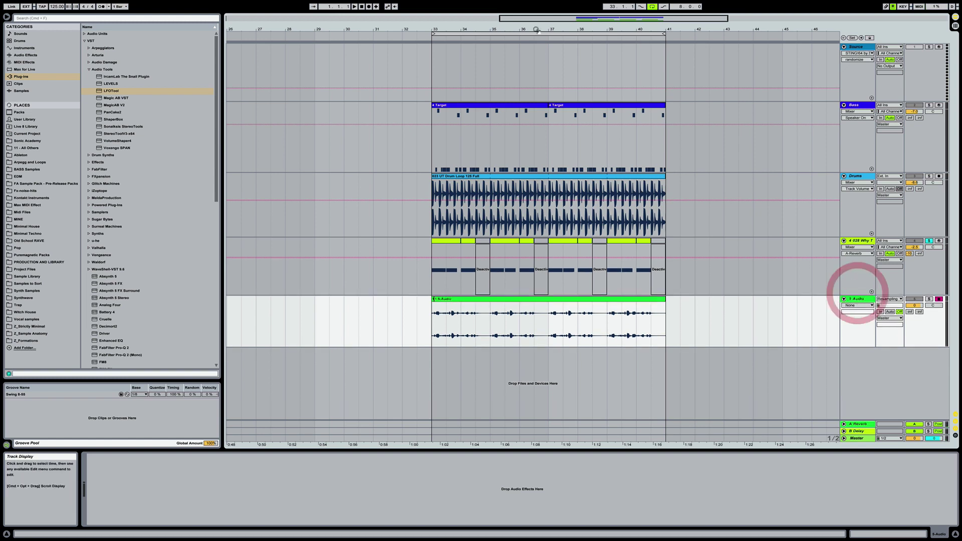
pyautogui.moveTo(537, 30); pyautogui.dragTo(540, 7)
pyautogui.click(864, 241)
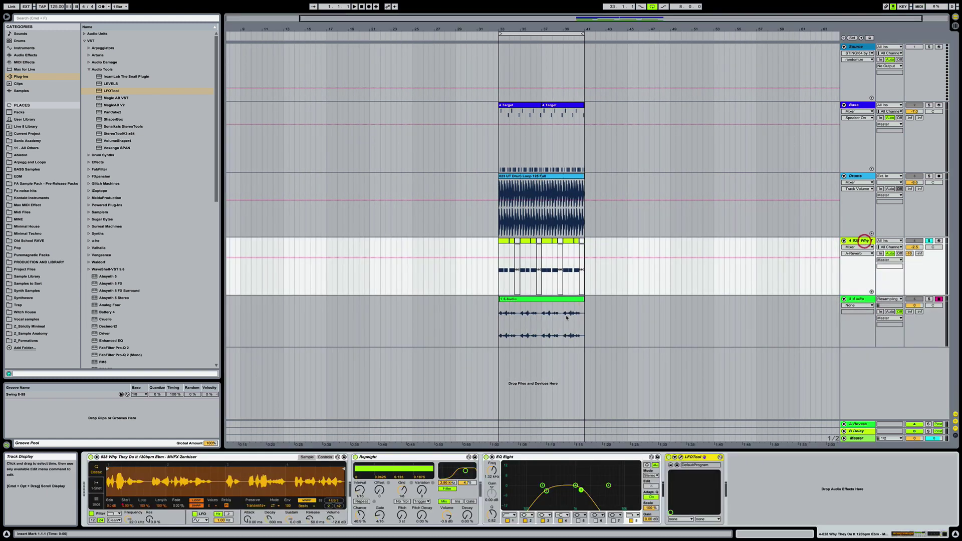